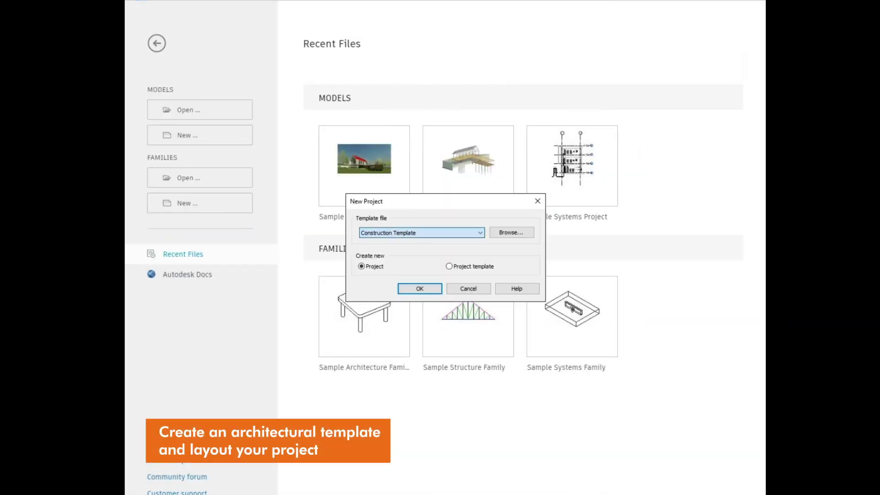
Step: Create a new project from the Architectural Template
key(Down)
click(414, 289)
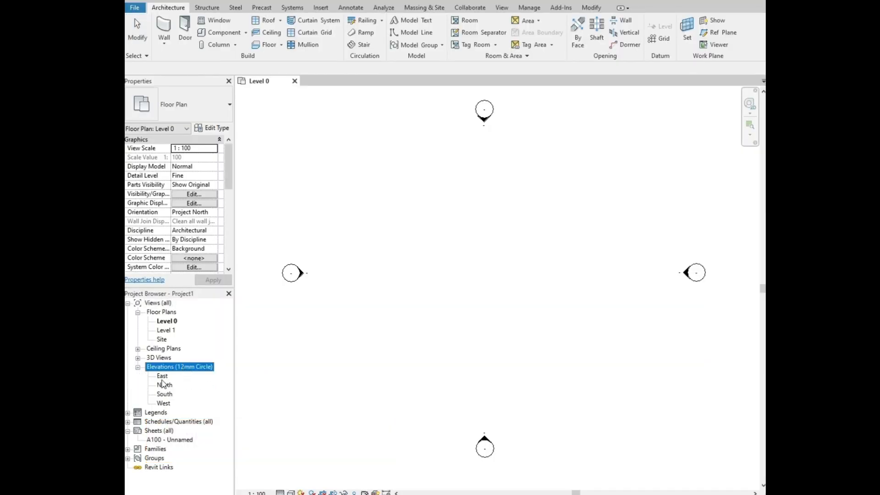
Step: In the East elevation, rename the levels to Level 1 and Level 2, renaming matching views too
double_click(163, 376)
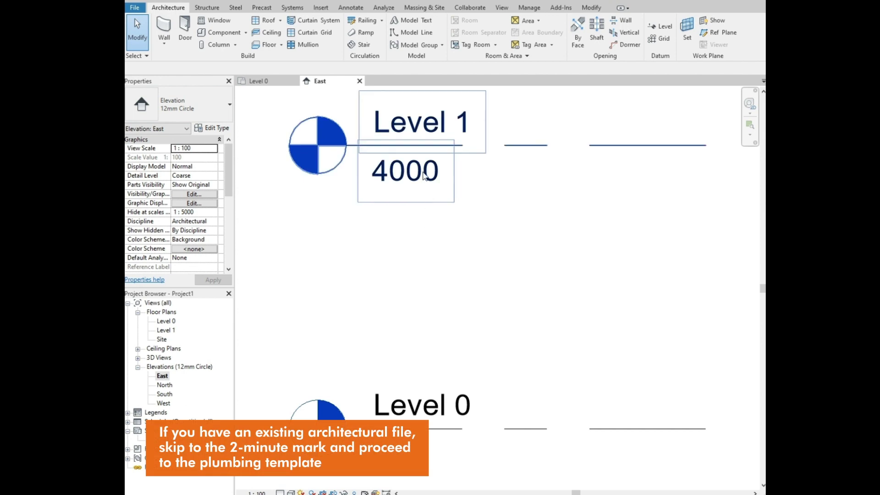
click(417, 181)
click(443, 121)
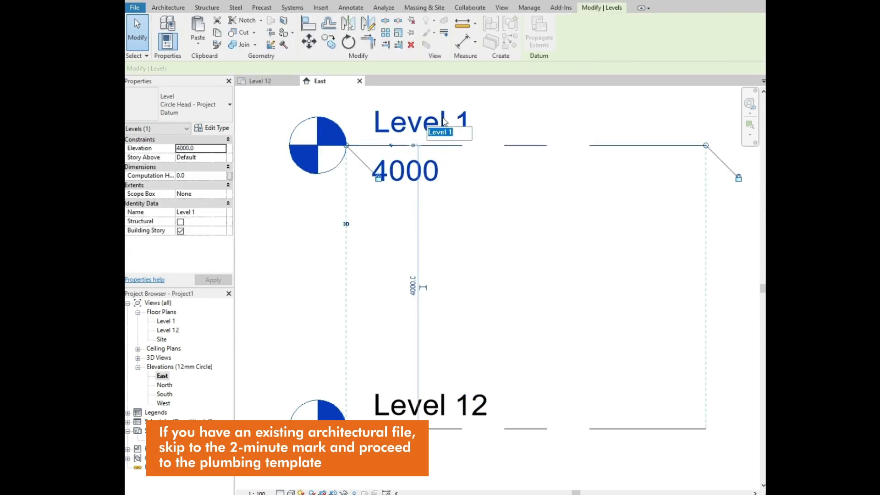
key(Return)
click(157, 254)
double_click(481, 410)
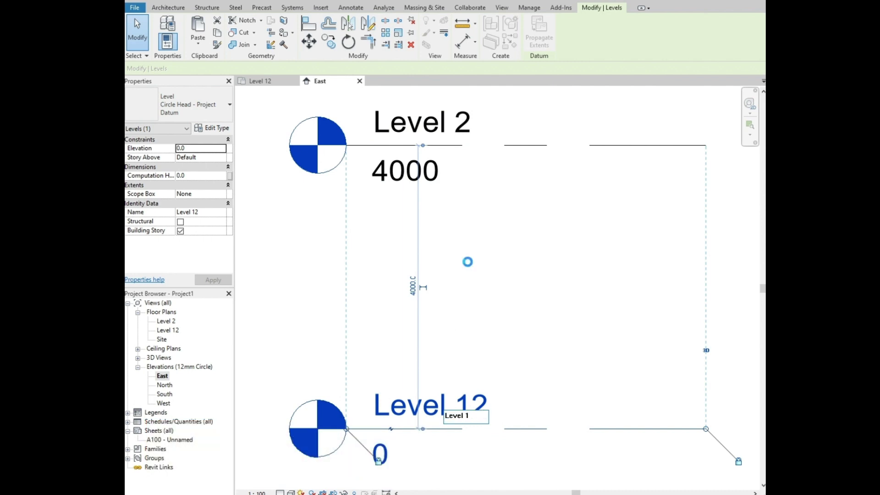
click(157, 253)
Step: Set Level 2's elevation to 3000 and return to the Level 1 floor plan
double_click(390, 179)
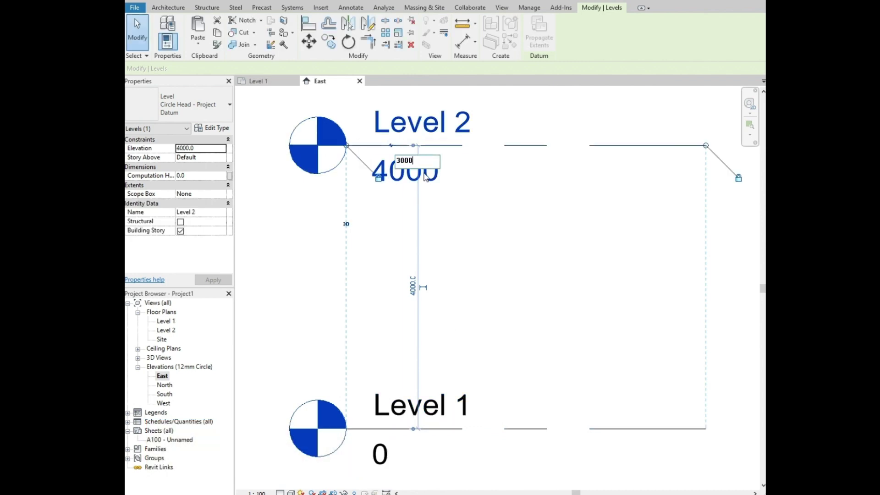
key(Return)
key(Escape)
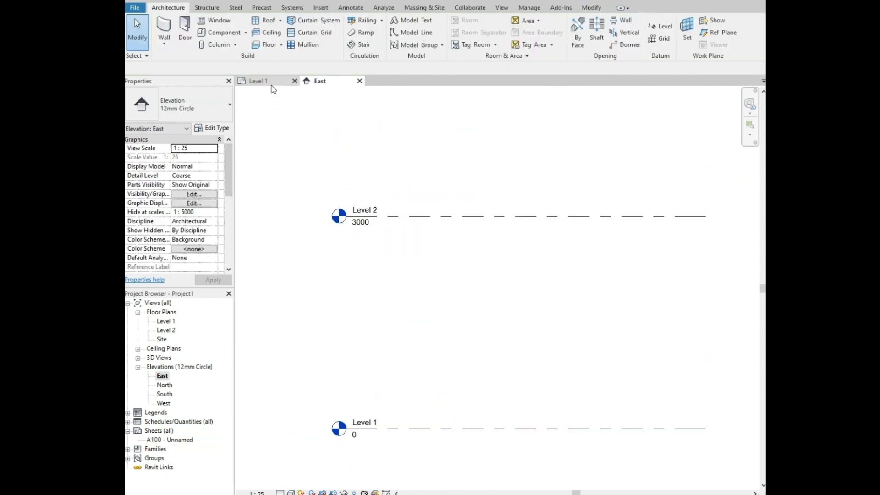
click(271, 86)
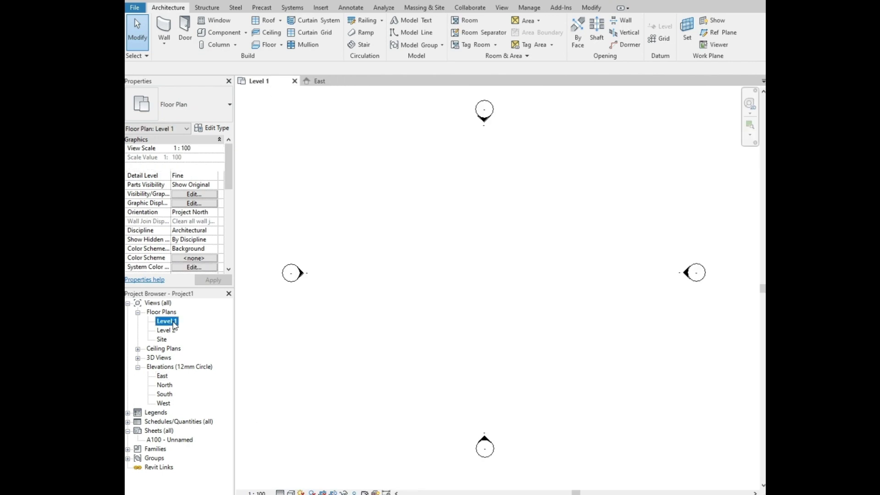
click(160, 27)
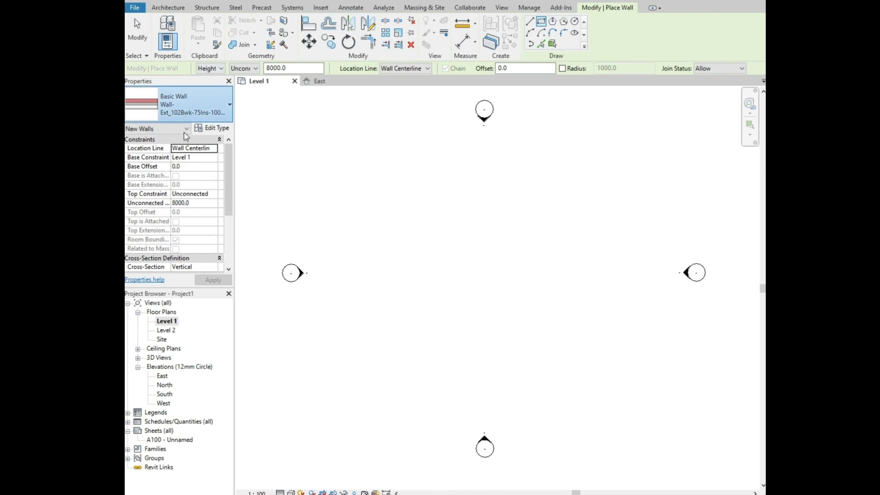
Step: Draw a rectangle of Wall-Int_12P-100Blk-12P walls up to Level 2
click(192, 105)
scroll(210, 298, down, 1)
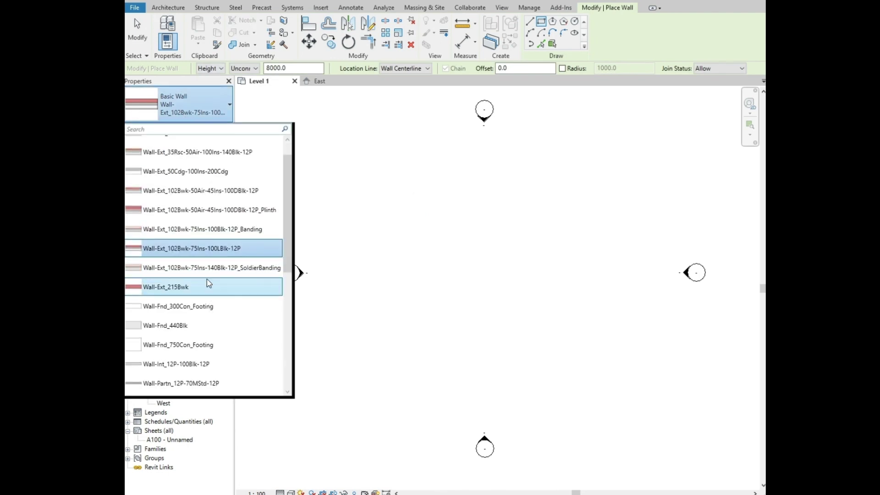
scroll(201, 284, down, 1)
click(177, 340)
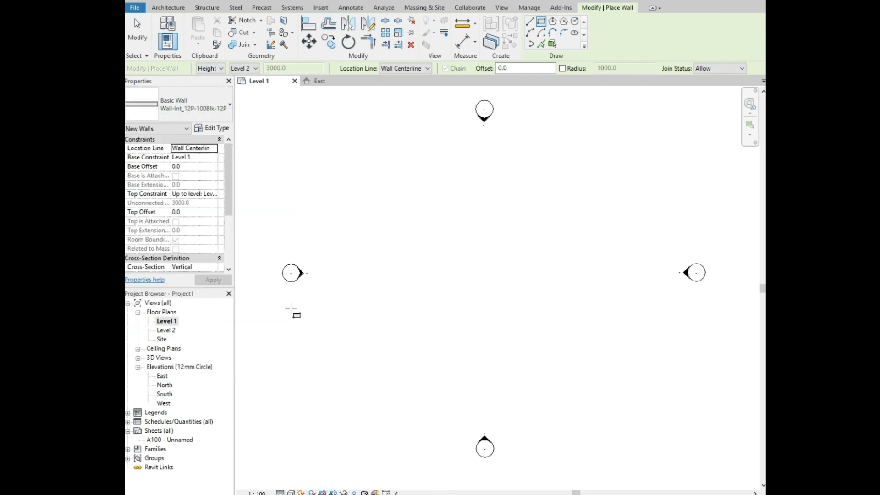
click(383, 194)
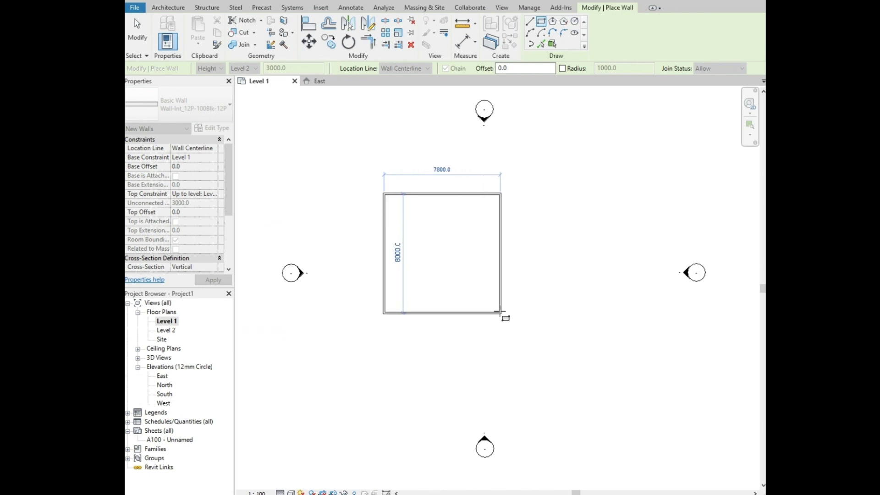
click(522, 310)
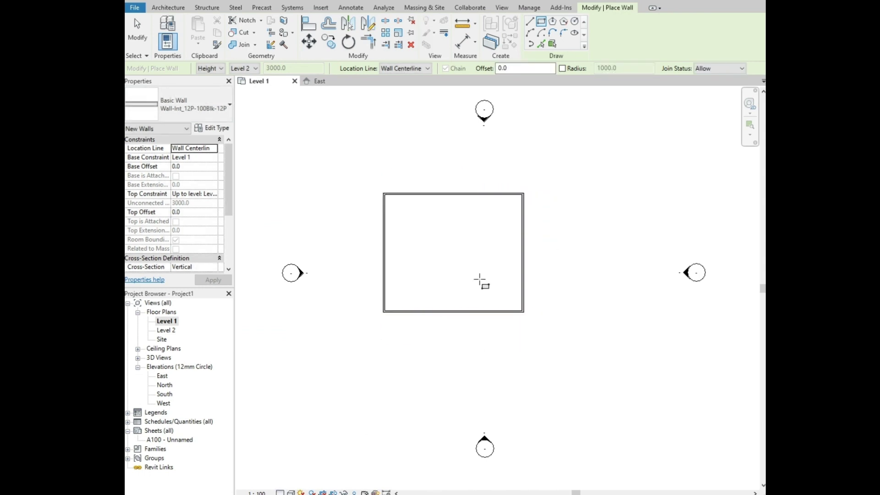
key(Escape)
key(Escape)
Step: Resize the room to 3000 deep and 2000 wide using temporary dimensions
scroll(477, 243, up, 2)
click(364, 156)
click(572, 258)
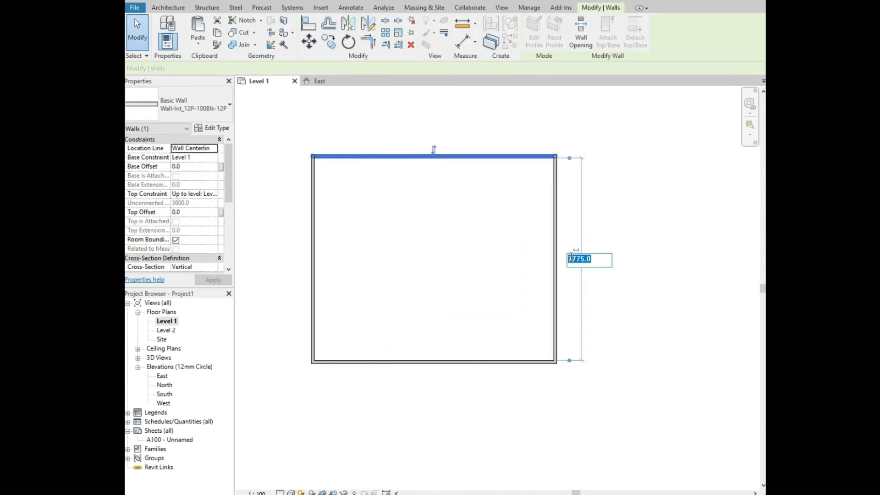
key(Return)
key(Escape)
click(555, 321)
click(433, 383)
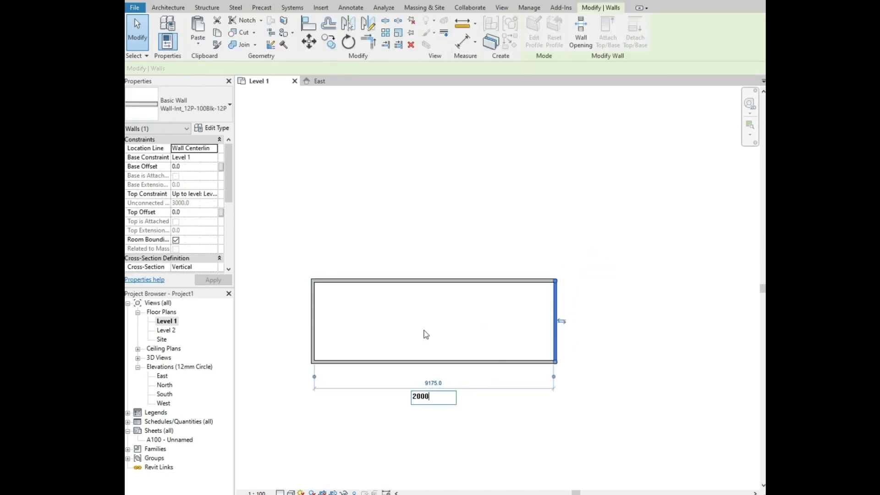
key(Return)
Step: Move the south and east elevation markers close to the room
scroll(440, 322, down, 3)
click(477, 418)
drag(477, 418, 419, 358)
click(613, 302)
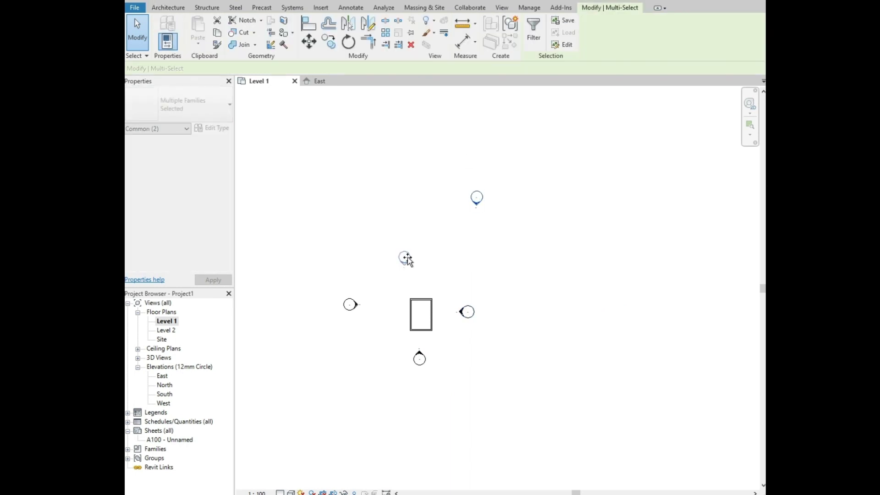
Step: Start a new floor with the Floor-Grnd-Susp_65Scr-80Ins-100Blk-75PC type
scroll(430, 314, up, 3)
scroll(430, 314, up, 2)
click(168, 7)
click(266, 45)
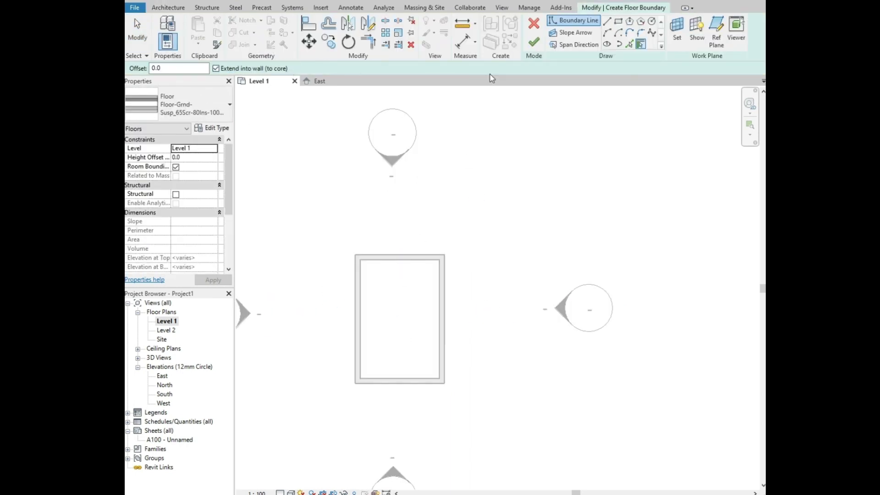
click(179, 109)
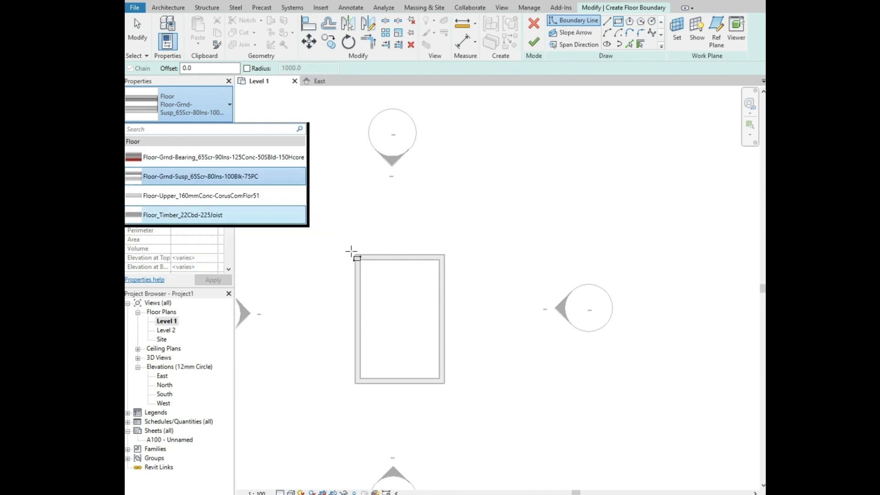
click(351, 251)
Step: Sketch the floor rectangle over the wall corners, finish it, and view it in 3D
click(355, 254)
scroll(435, 358, up, 2)
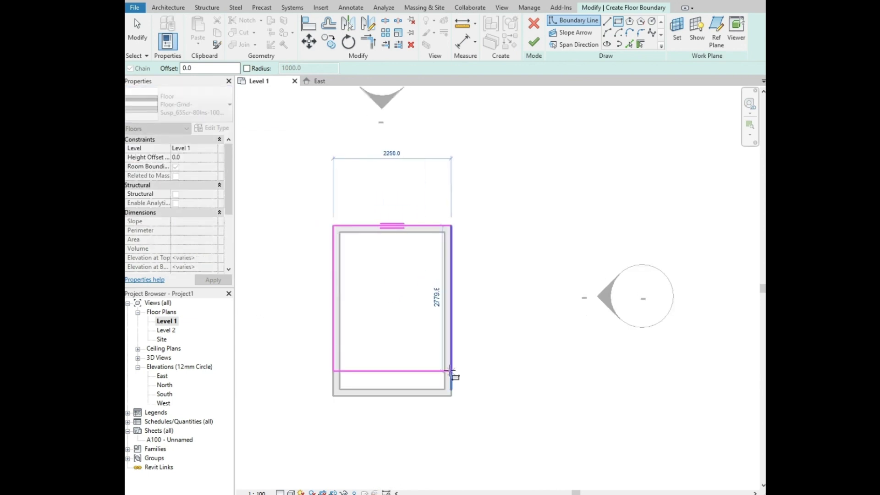
scroll(436, 357, up, 2)
click(450, 404)
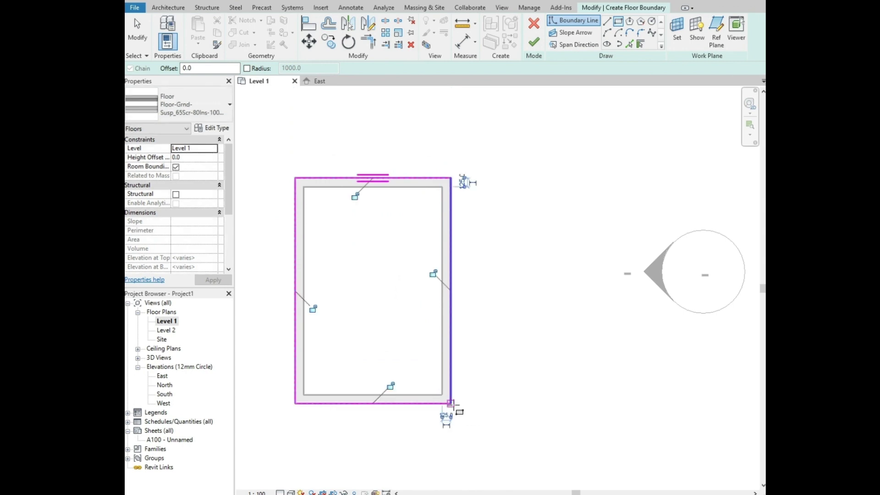
click(535, 46)
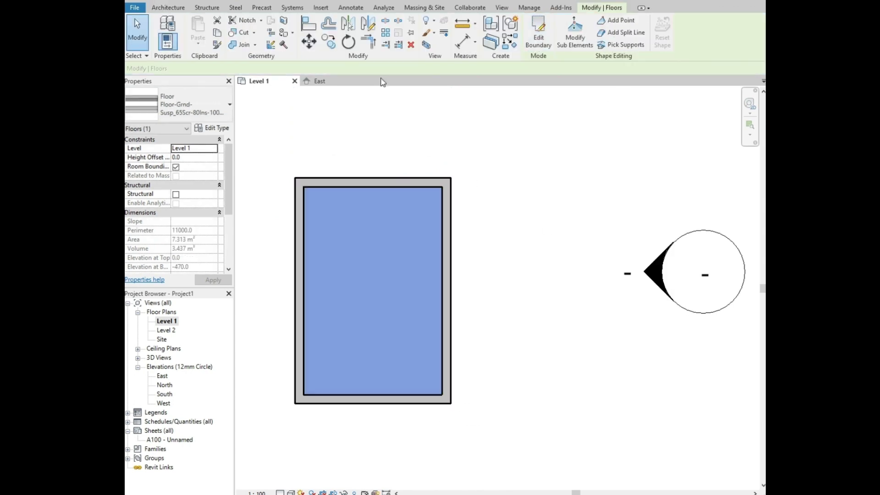
click(309, 1)
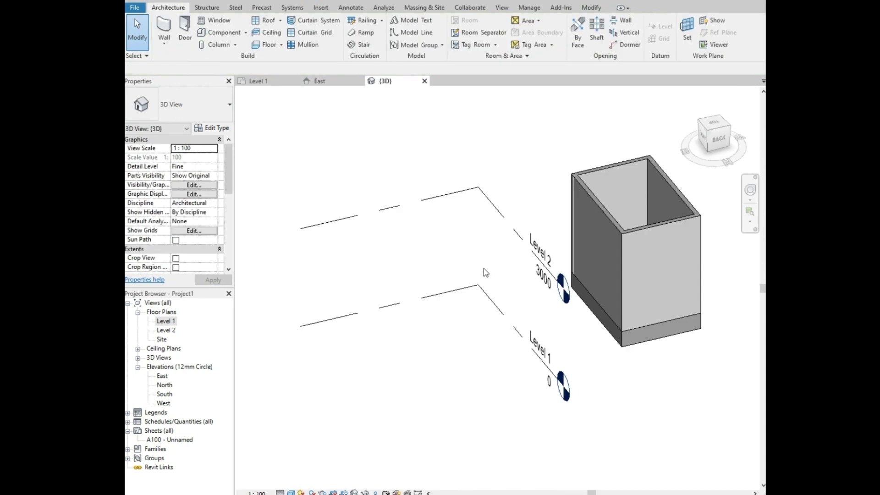
Step: Hide the Level 1 and Level 2 lines in the 3D view with EH
scroll(337, 252, down, 2)
scroll(338, 252, down, 2)
shift+middle_drag(455, 256, 403, 257)
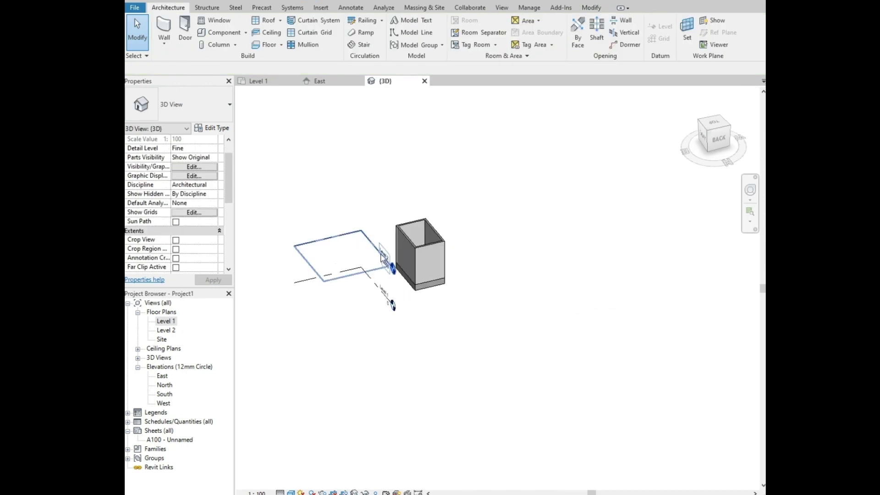
click(381, 258)
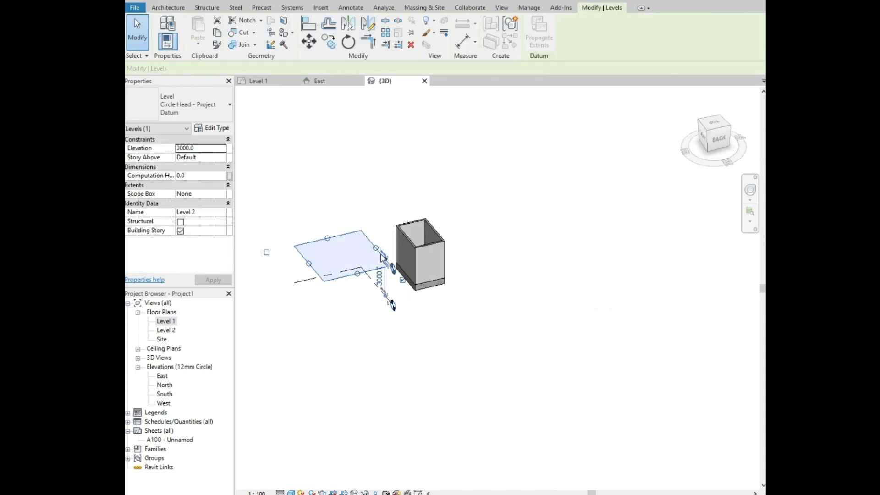
ctrl+click(379, 294)
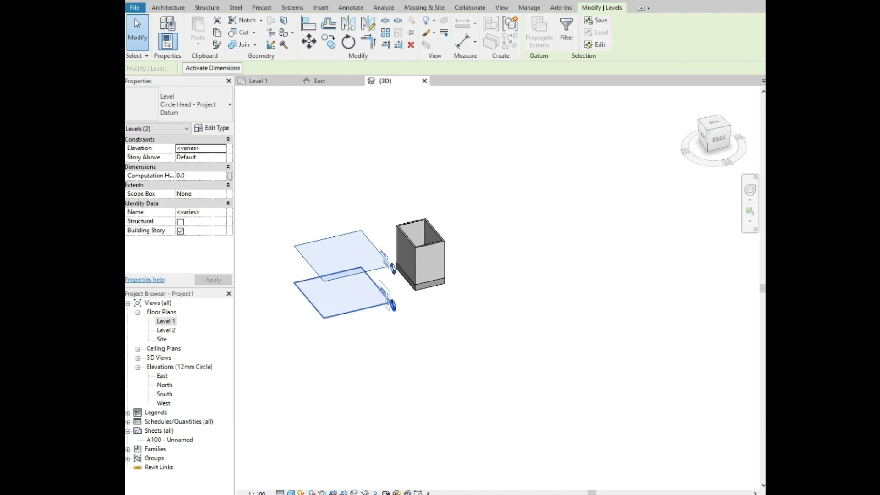
key(e)
key(h)
Step: Close the East elevation and return to the Level 1 floor plan
scroll(444, 275, up, 3)
shift+middle_drag(451, 339, 349, 257)
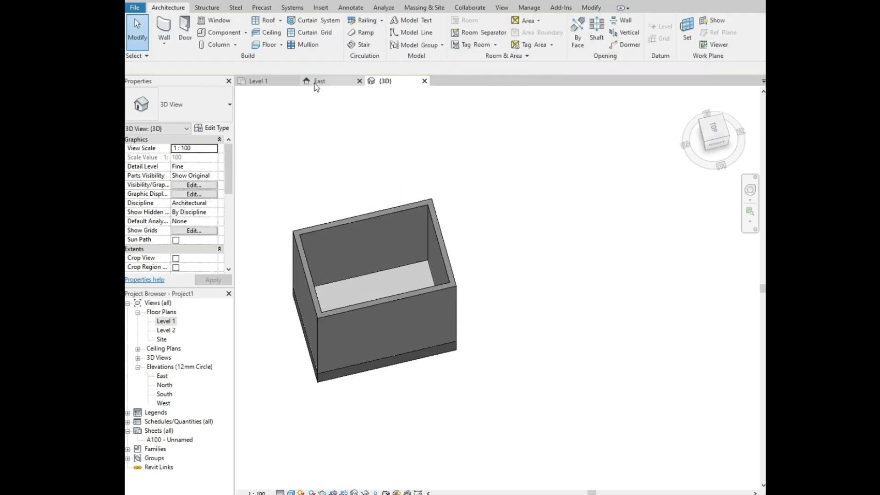
click(360, 81)
click(257, 80)
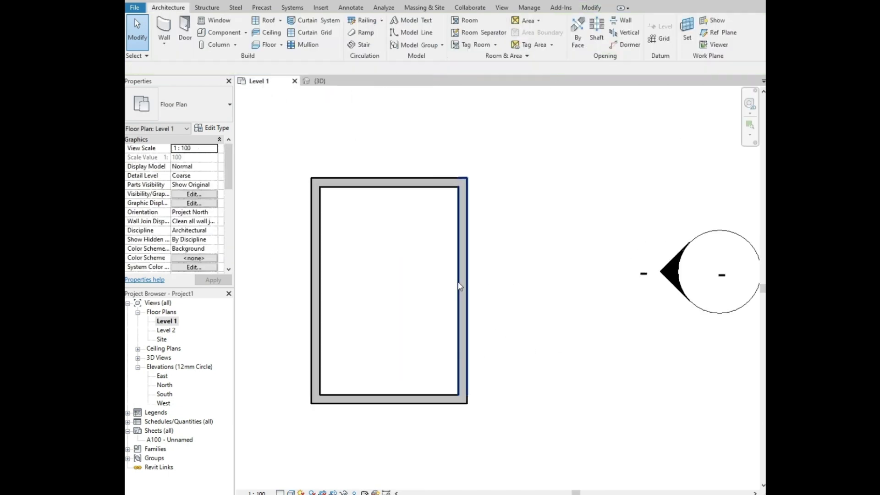
Step: Load the Flush Tank water closet family and place it against the left wall
click(303, 8)
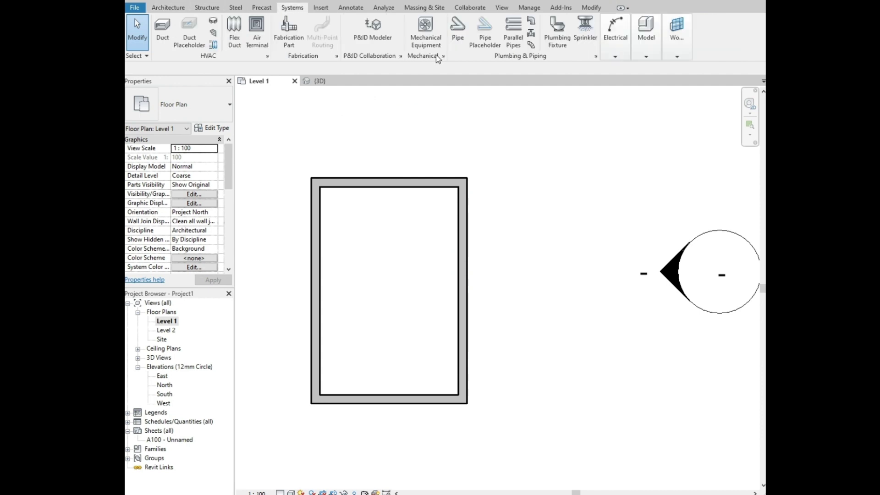
click(553, 47)
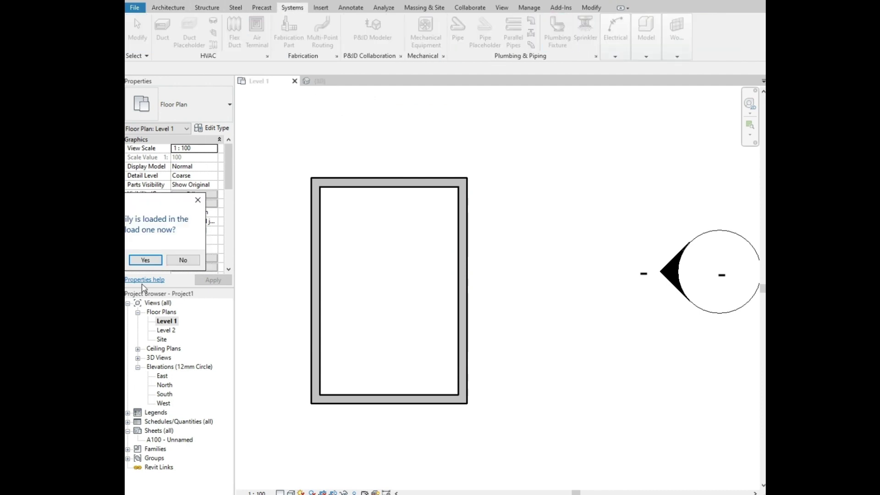
click(145, 260)
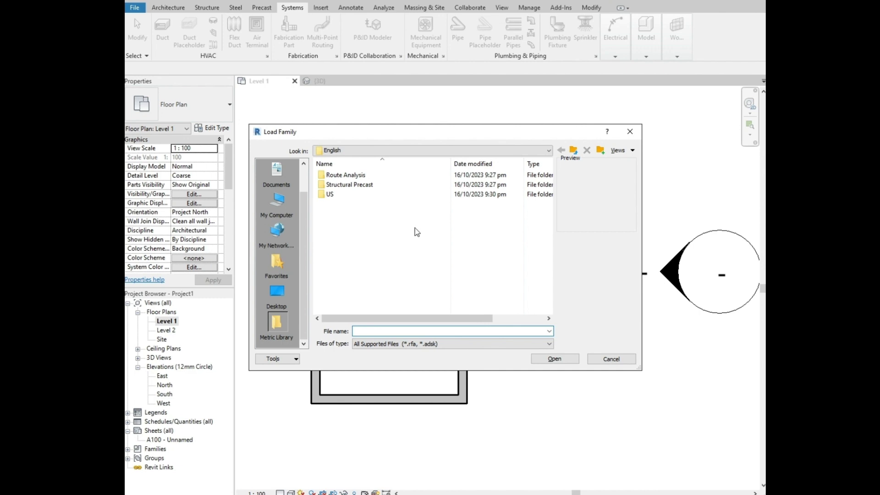
double_click(398, 194)
scroll(389, 275, down, 1)
double_click(384, 307)
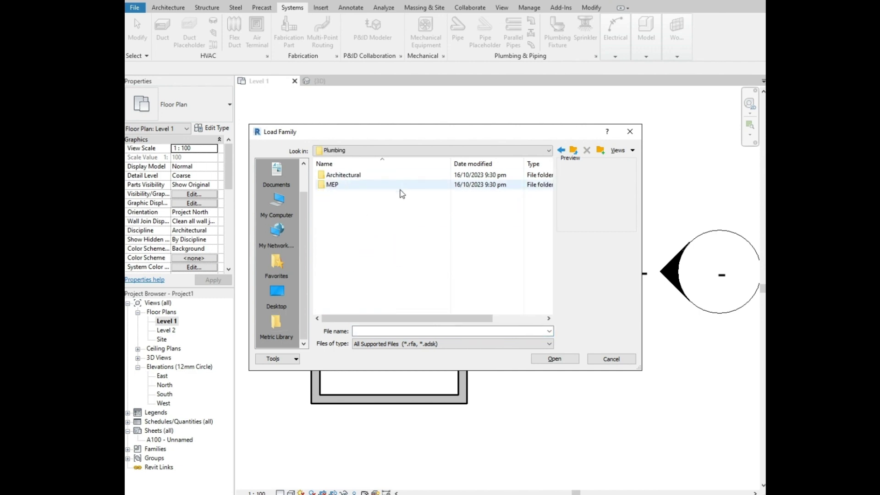
double_click(400, 189)
double_click(397, 188)
double_click(345, 271)
click(371, 213)
click(371, 204)
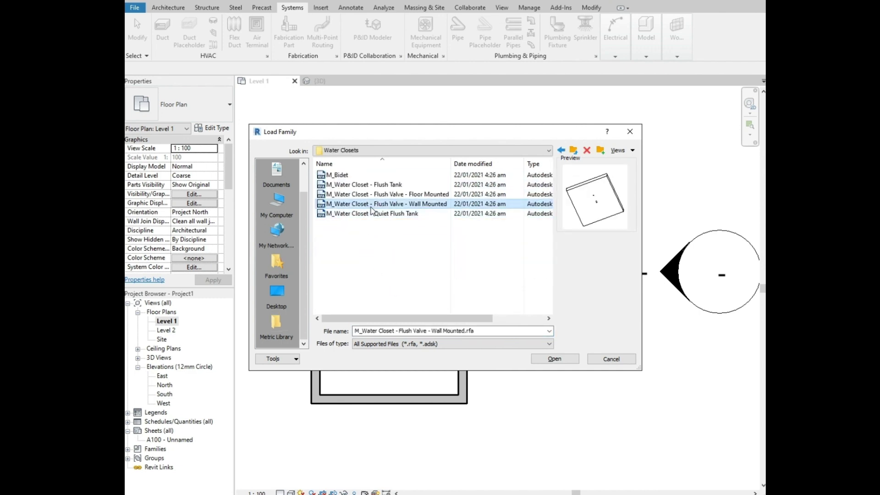
click(366, 184)
click(554, 359)
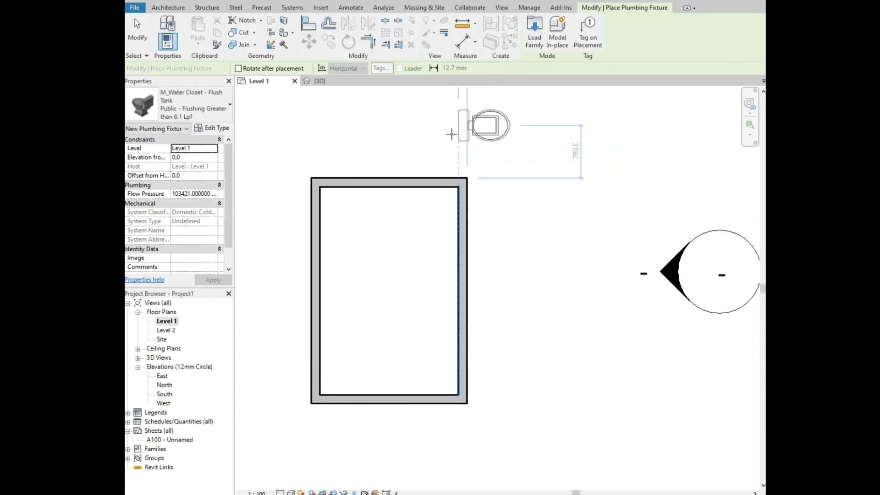
click(326, 290)
Step: Load the M_Sink - Work family and place it on the left wall below the toilet
click(534, 33)
click(573, 149)
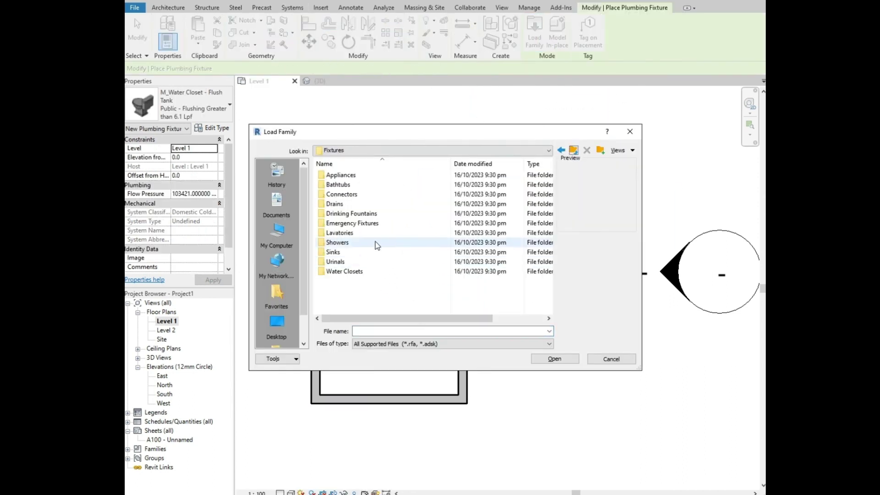
double_click(333, 251)
click(358, 203)
click(356, 184)
click(356, 252)
key(Up)
key(Up)
key(Up)
key(Up)
key(Up)
key(Up)
key(End)
key(Return)
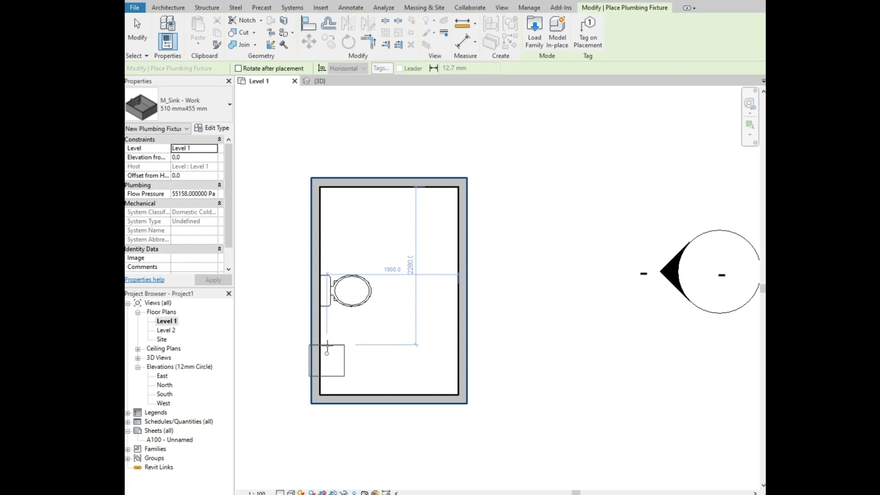
click(321, 353)
Step: Load the rectangular shower stall family and place it in the top-left corner
click(535, 34)
click(573, 150)
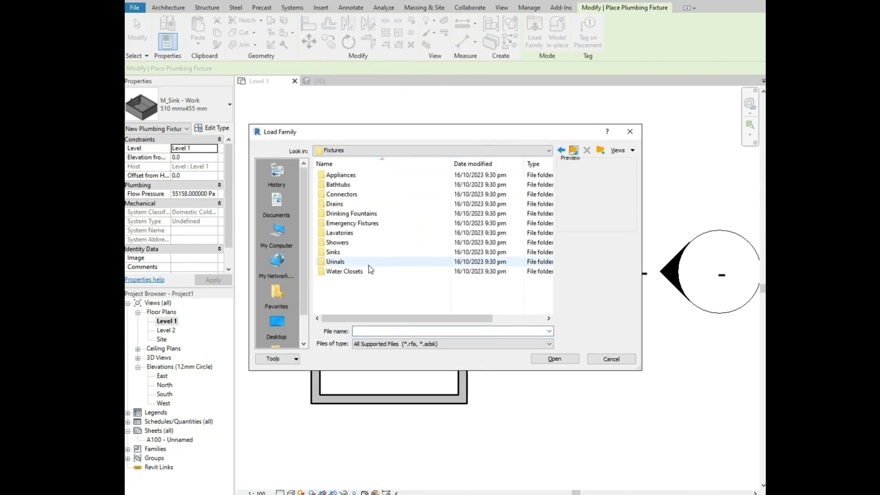
double_click(359, 240)
click(380, 186)
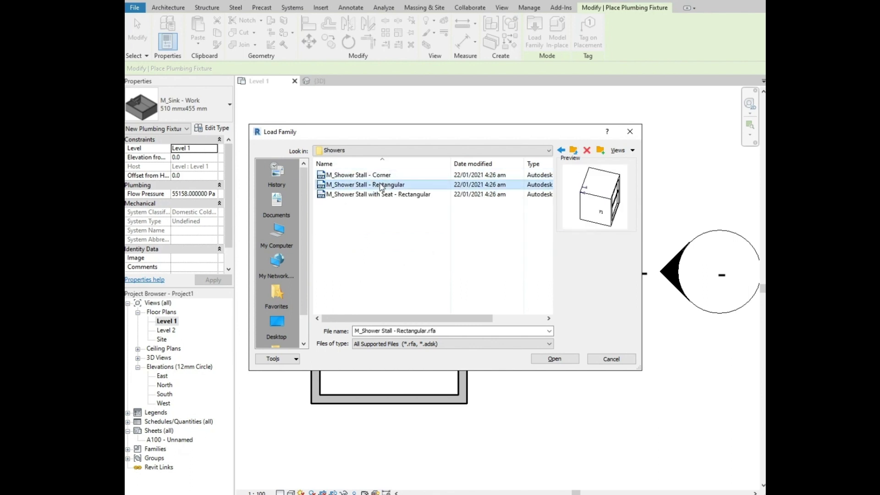
double_click(381, 185)
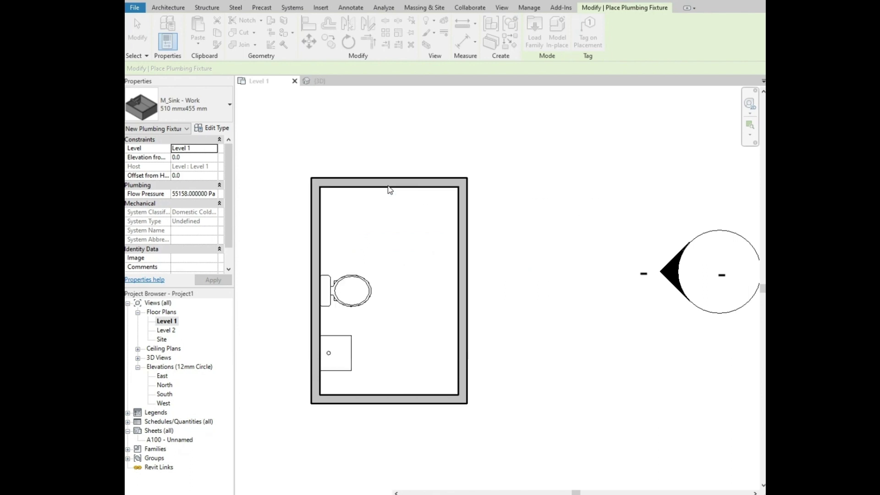
click(320, 245)
key(Escape)
click(335, 353)
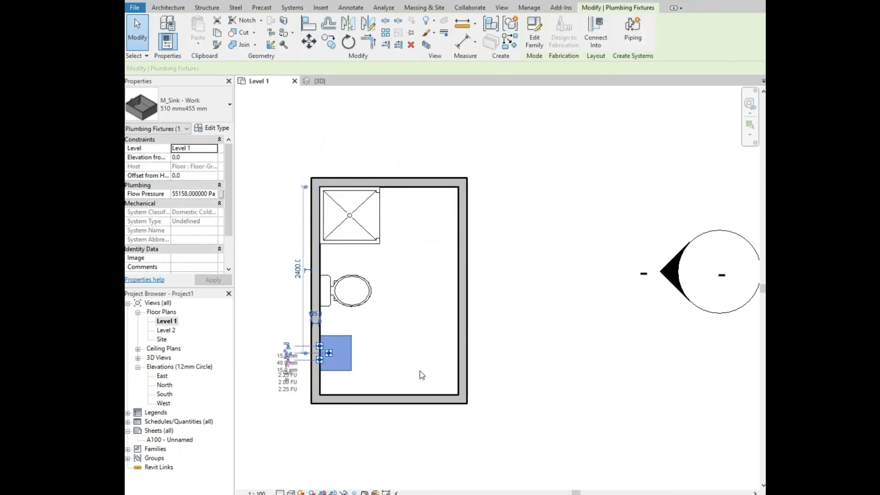
Step: Place a Doors_IntSgl 810x2110mm door in the bathroom's right wall
scroll(316, 351, up, 4)
scroll(315, 351, down, 4)
key(Escape)
click(168, 7)
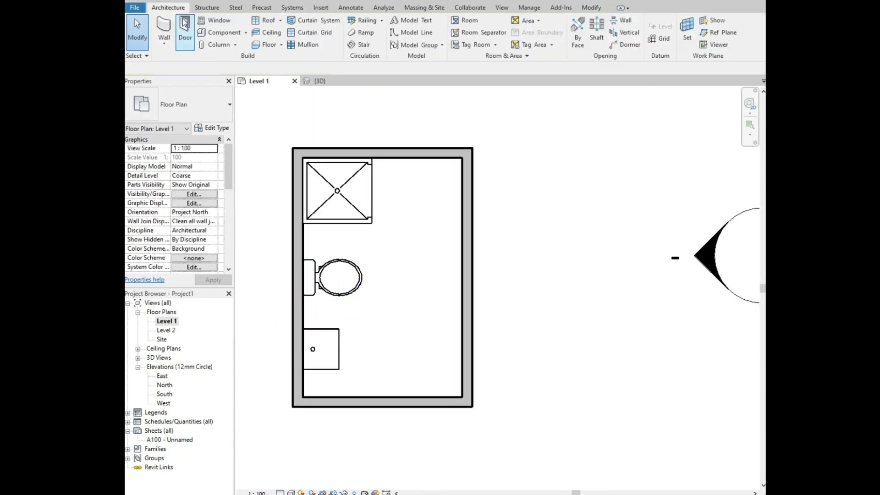
click(192, 42)
click(183, 107)
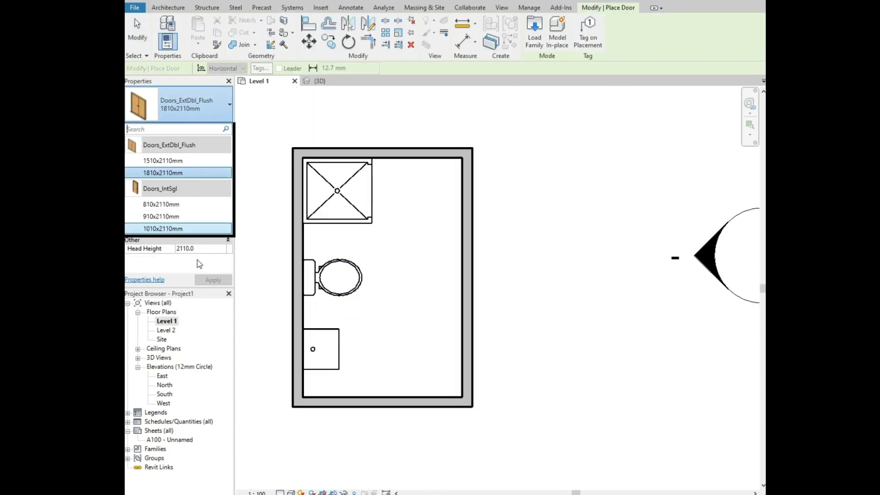
click(194, 208)
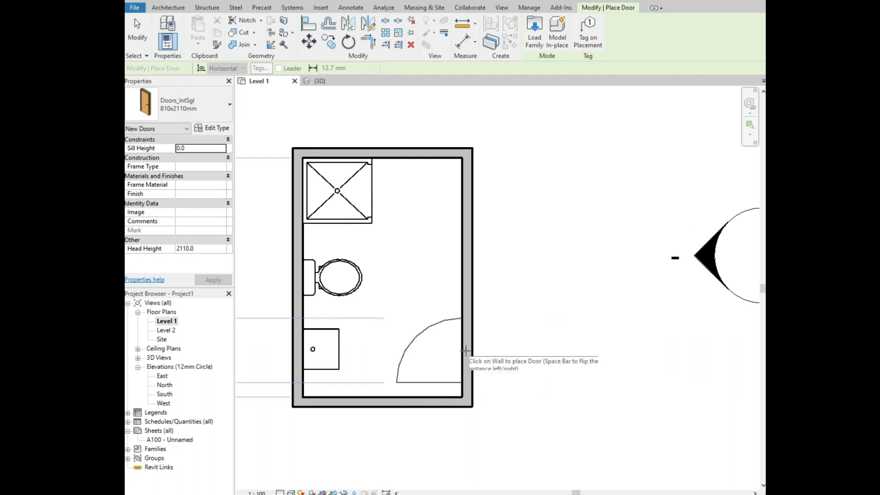
click(465, 351)
key(Escape)
Step: In the 3D view, raise the sink off the floor via its Offset from Host
click(320, 81)
mouse_move(358, 293)
shift+middle_down()
mouse_move(332, 314)
mouse_move(338, 251)
shift+middle_up()
scroll(337, 251, up, 5)
click(304, 287)
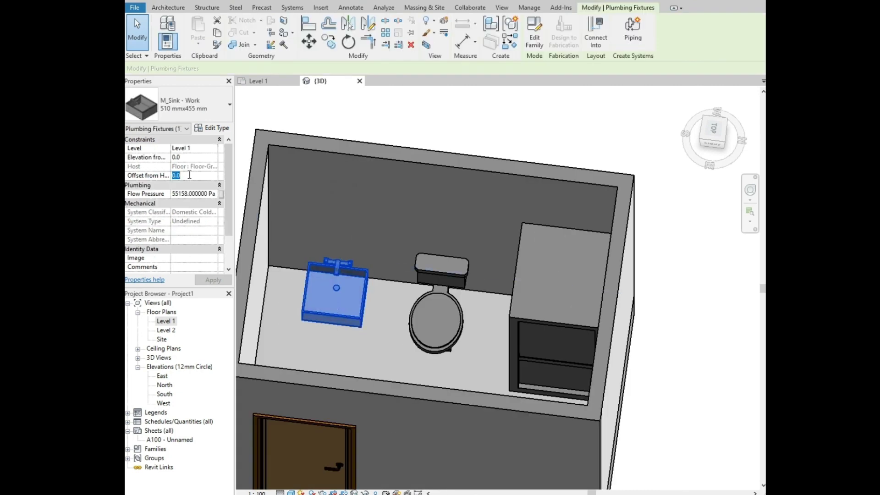
key(Return)
key(Escape)
Step: Orbit the 3D view and check the toilet's placement
mouse_move(339, 275)
shift+middle_down()
mouse_move(460, 340)
mouse_move(296, 343)
shift+middle_up()
click(460, 340)
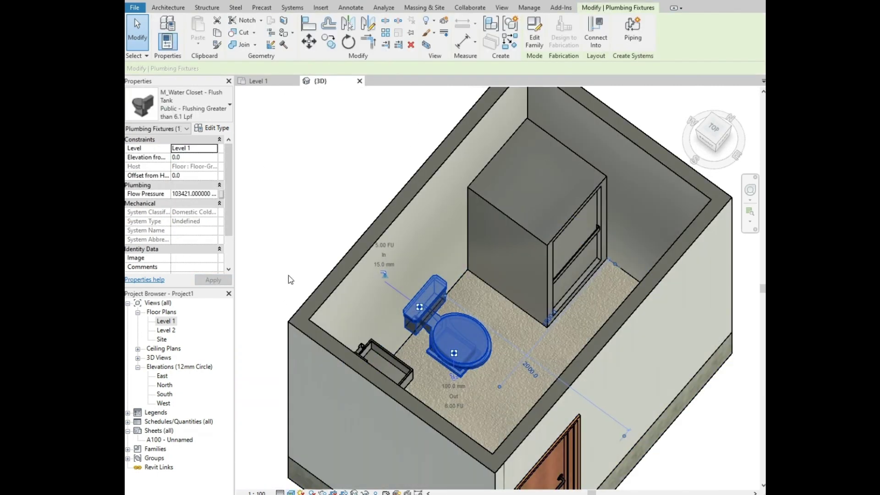
key(Escape)
shift+middle_drag(531, 385, 408, 337)
scroll(447, 330, up, 5)
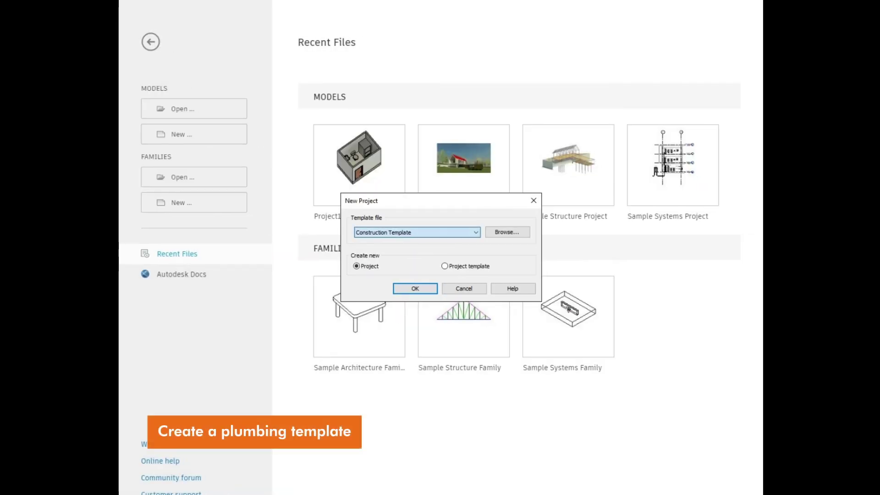
Step: Create a new project and link the bathroom model from the Marketing folder
click(426, 288)
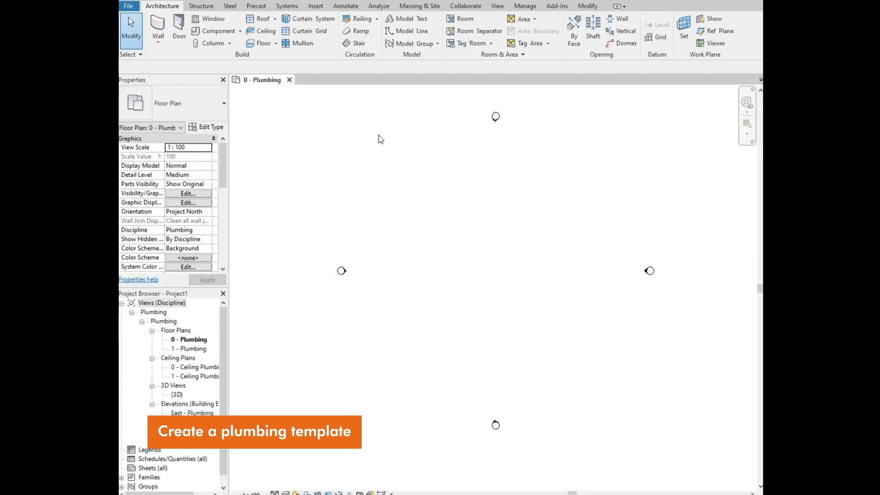
click(316, 6)
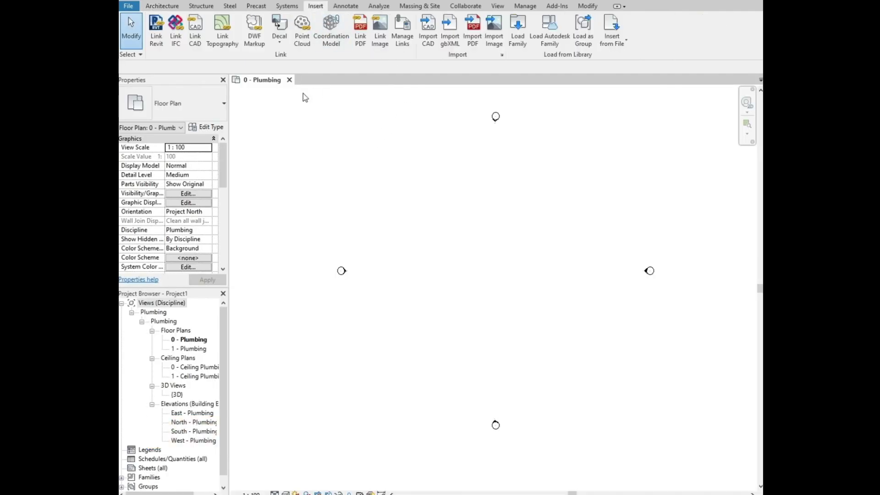
click(155, 47)
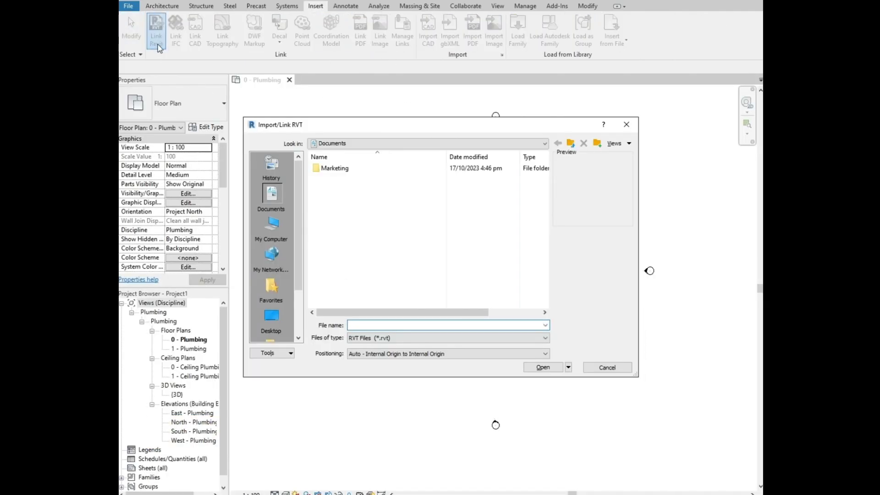
double_click(458, 168)
double_click(430, 187)
Step: In the 3D view, Tab-select the linked sink, toilet and shower stall
scroll(463, 275, up, 3)
scroll(463, 284, up, 3)
scroll(477, 302, up, 2)
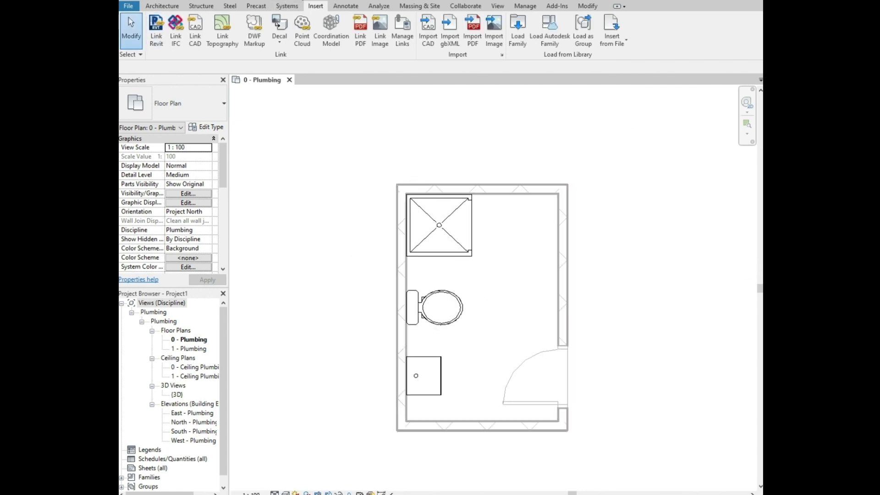
double_click(177, 394)
scroll(439, 224, up, 5)
click(340, 314)
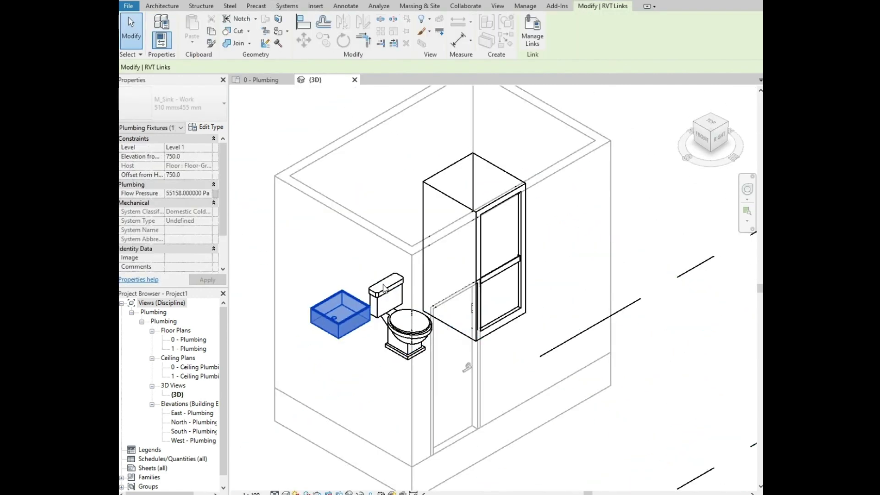
key(Tab)
ctrl+click(376, 298)
key(Tab)
ctrl+click(444, 194)
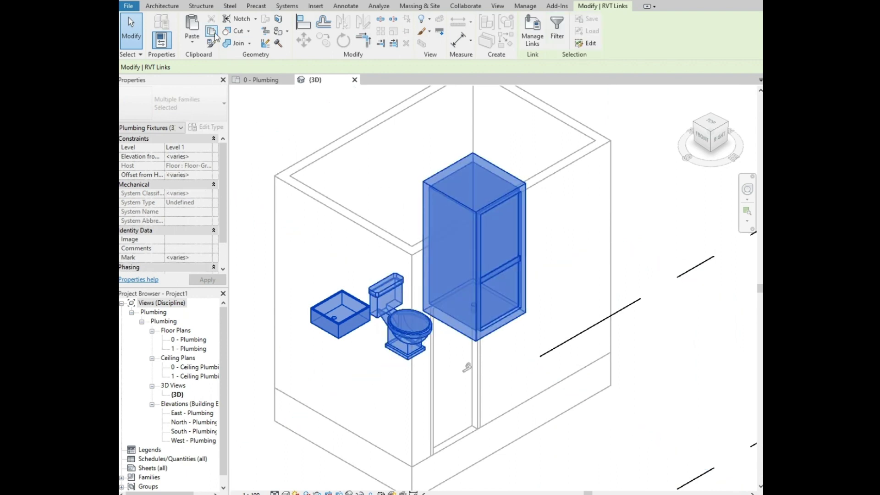
Step: Paste the fixtures Aligned to Same Place, accepting the duplicate types warning
click(196, 48)
click(202, 142)
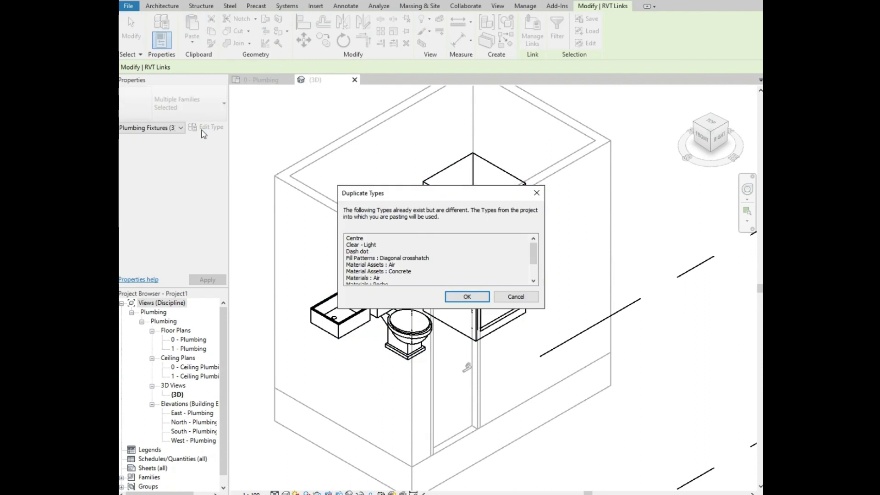
click(467, 296)
click(421, 310)
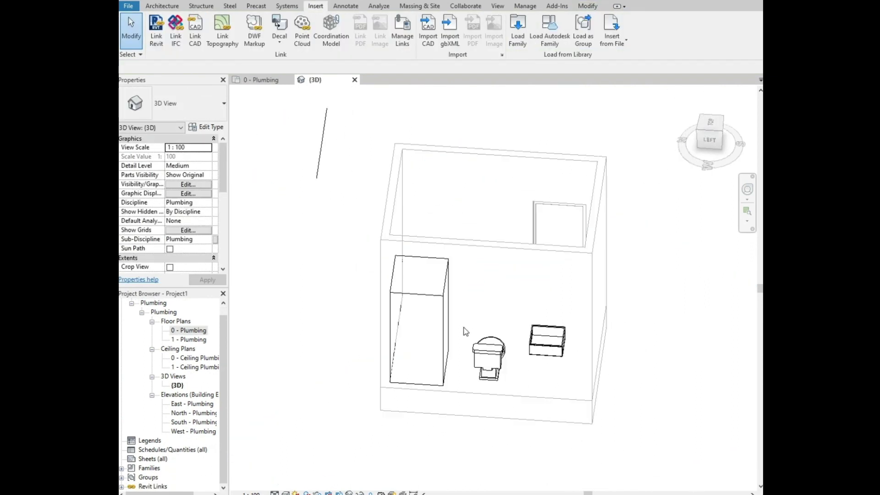
Step: Draw a 15 mm pipe at 800 mm middle elevation from the sink's connector out past the room
click(539, 363)
scroll(539, 363, up, 2)
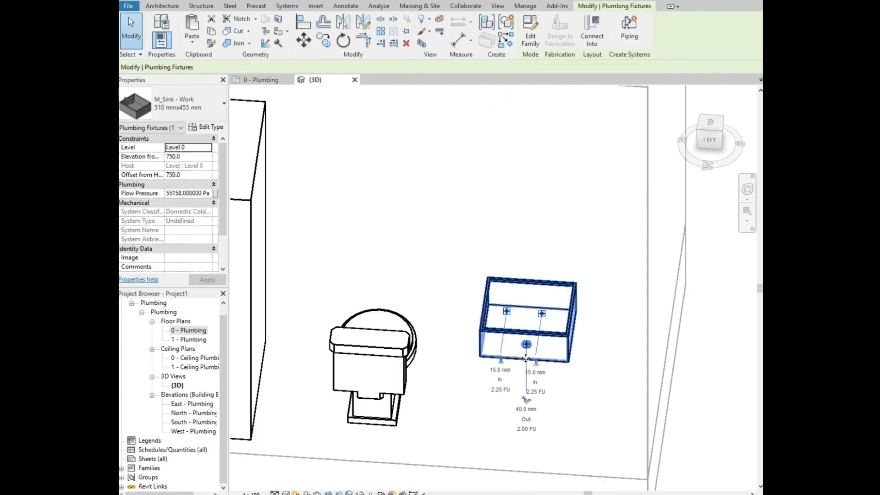
scroll(538, 364, up, 2)
click(539, 364)
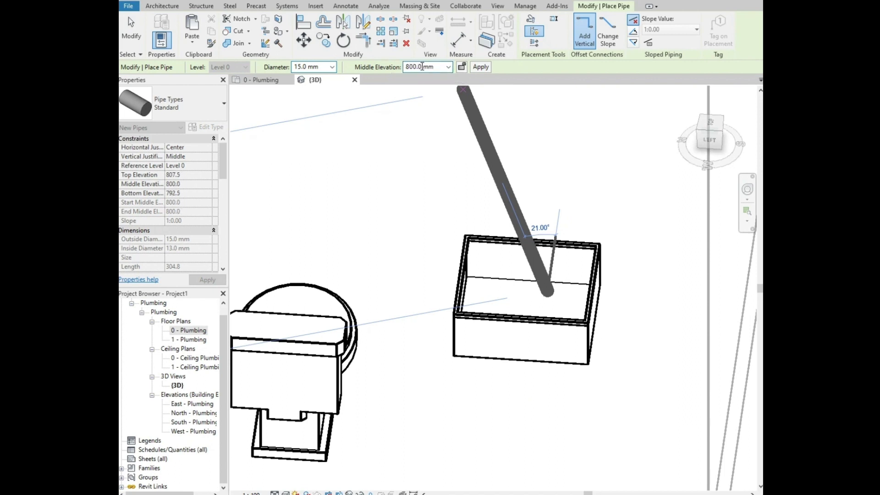
scroll(532, 396, down, 2)
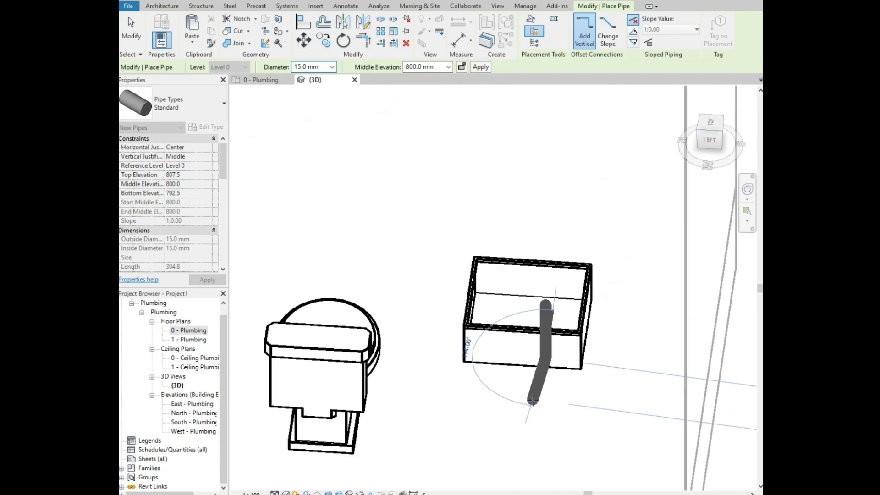
scroll(533, 405, down, 3)
shift+middle_drag(532, 405, 479, 249)
scroll(452, 242, up, 3)
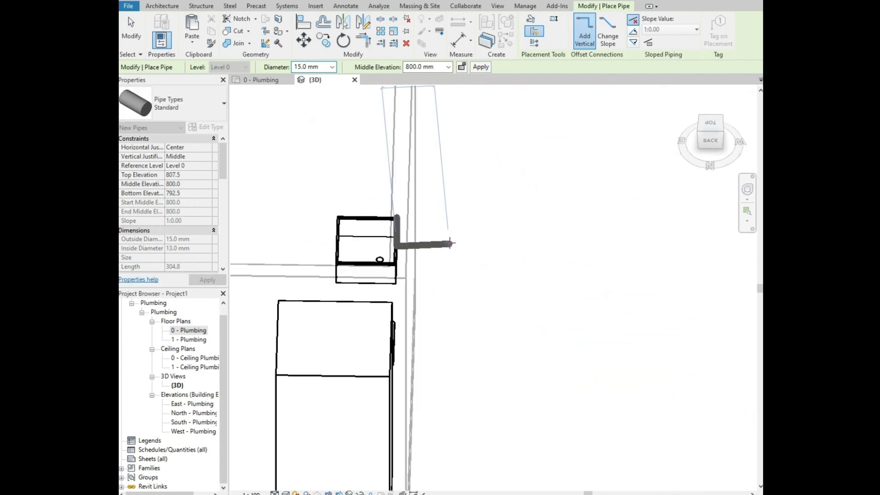
scroll(422, 249, down, 3)
shift+middle_drag(236, 350, 357, 315)
click(359, 315)
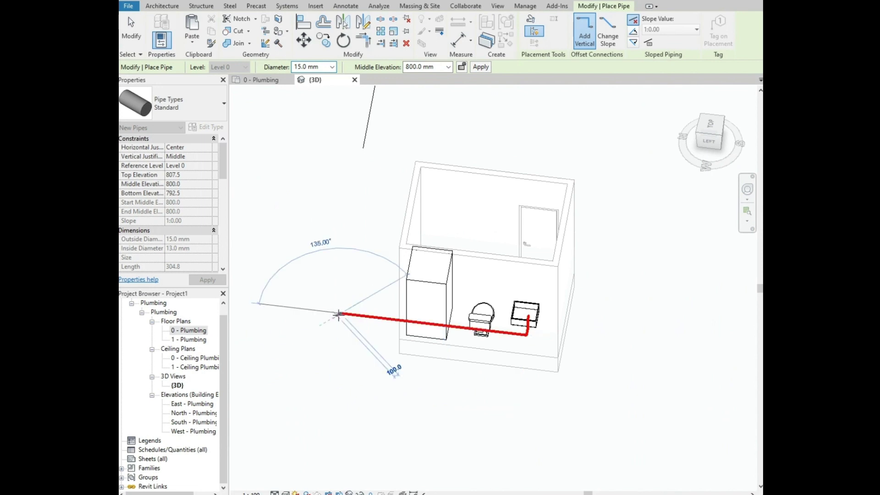
key(Escape)
Step: Inspect the new sink pipe from behind, then go to the 0 - Plumbing floor plan
scroll(512, 275, up, 2)
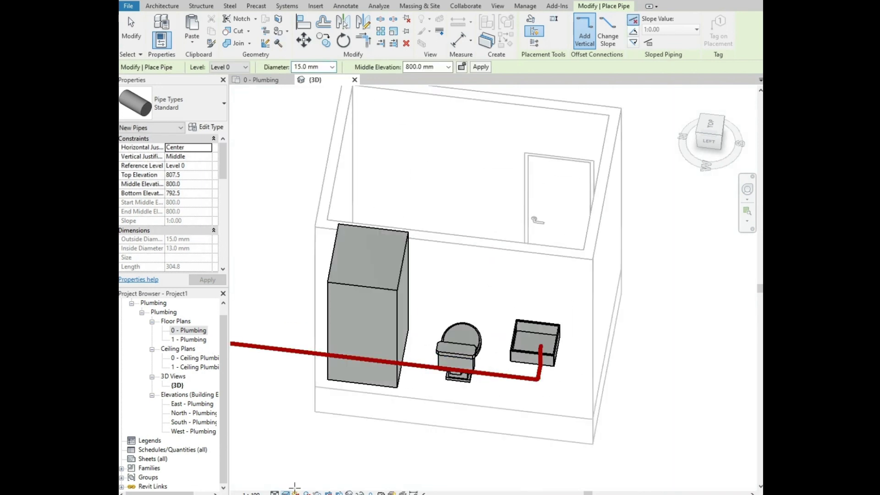
mouse_move(632, 389)
shift+middle_down()
mouse_move(524, 367)
mouse_move(549, 277)
shift+middle_up()
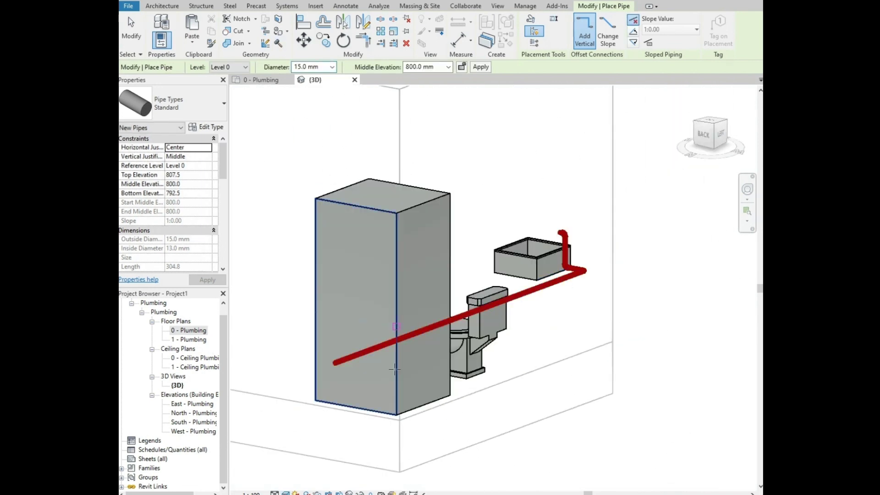
scroll(476, 302, up, 3)
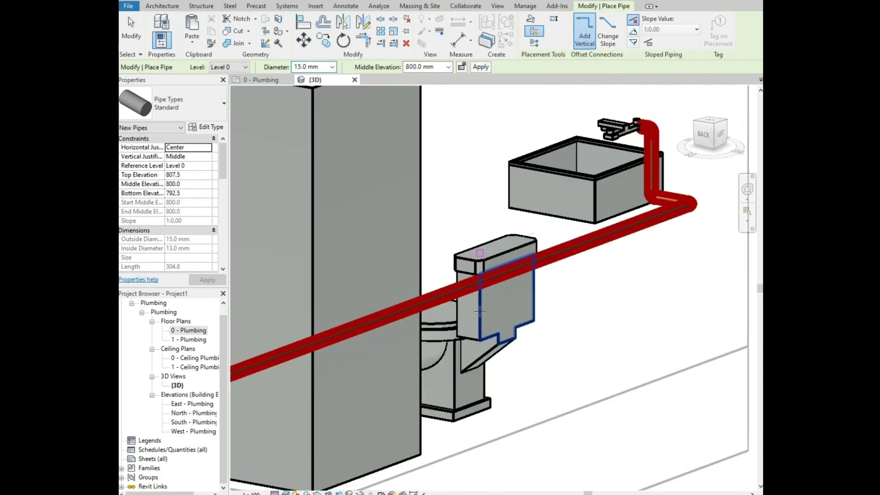
scroll(487, 315, down, 5)
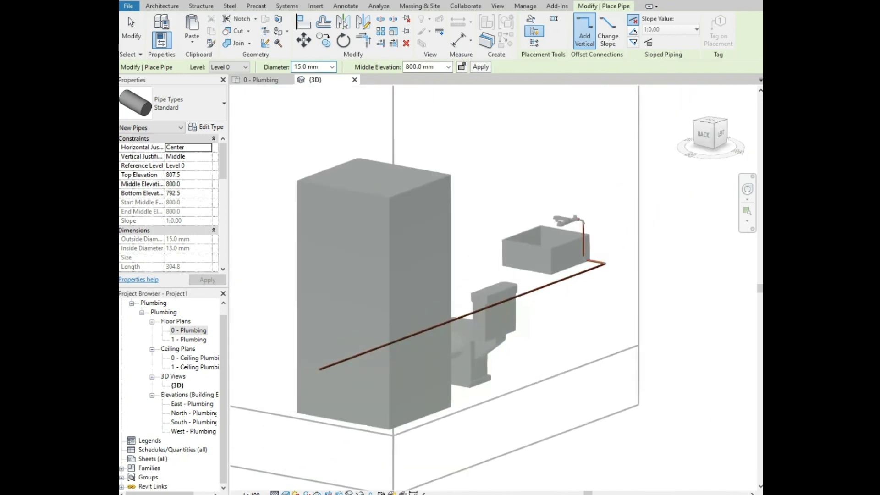
double_click(186, 331)
scroll(345, 356, down, 2)
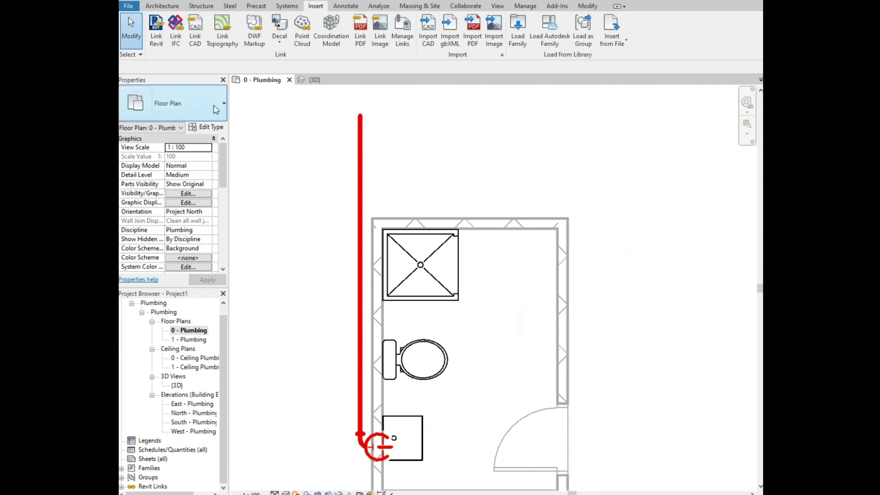
Step: Branch the shower's hot connector into the red supply riser with a short pipe
click(383, 259)
scroll(383, 259, up, 3)
scroll(382, 258, up, 2)
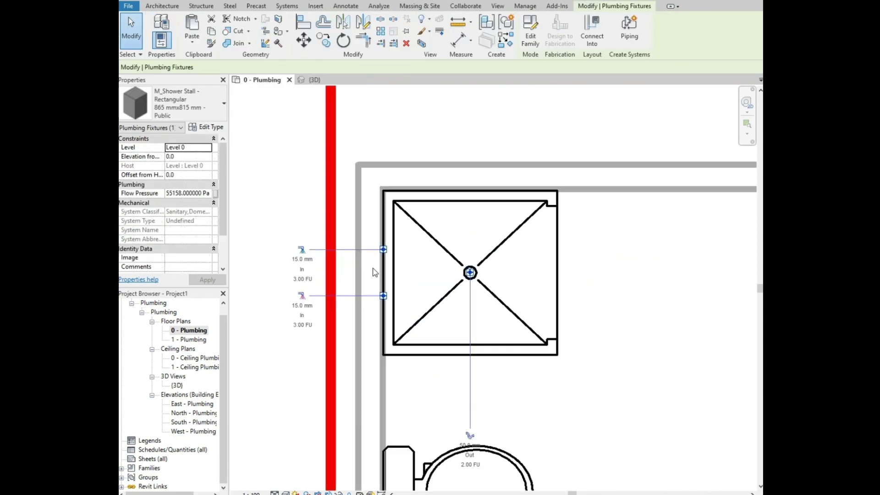
click(301, 296)
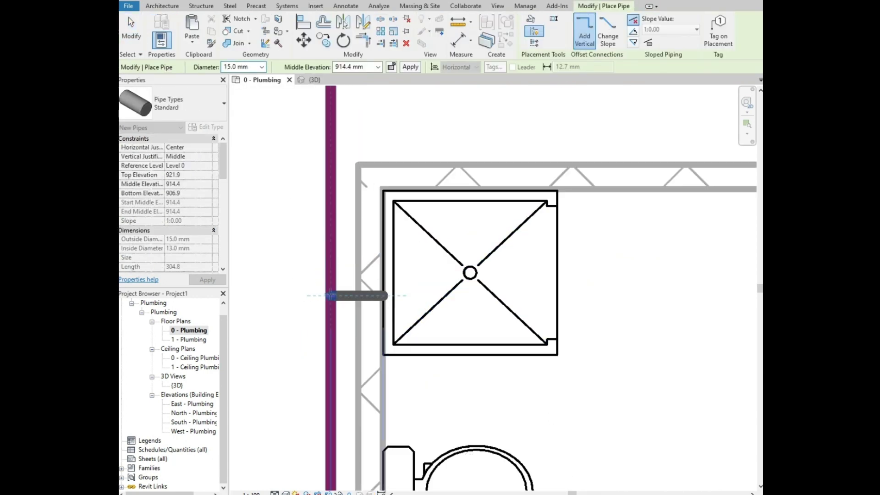
click(330, 295)
Step: Check the new shower branch in 3D, then start a pipe from the sink's cold connector
click(327, 82)
mouse_move(404, 316)
shift+middle_down()
mouse_move(476, 347)
mouse_move(515, 339)
shift+middle_up()
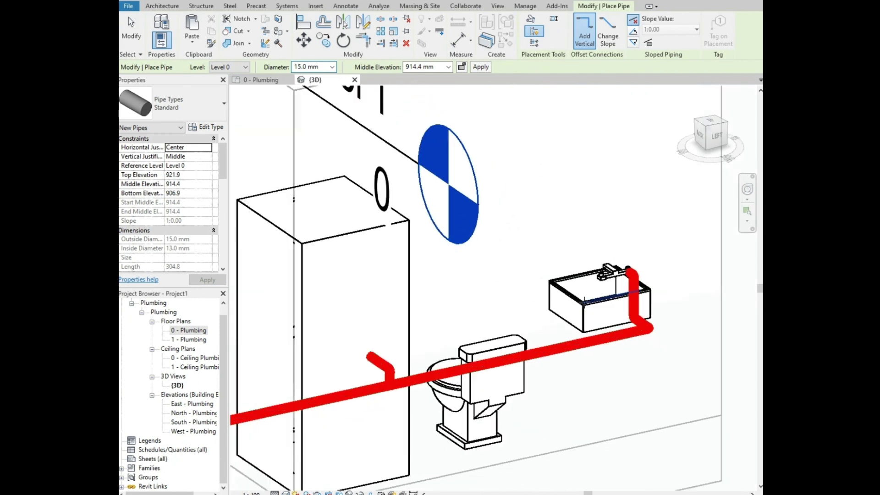
scroll(583, 303, down, 5)
key(Escape)
scroll(460, 298, up, 2)
scroll(529, 292, up, 2)
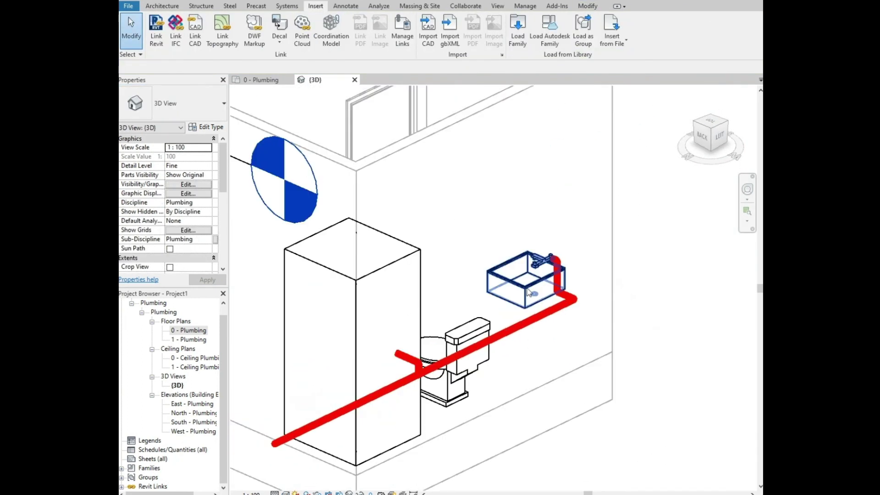
click(529, 292)
click(573, 281)
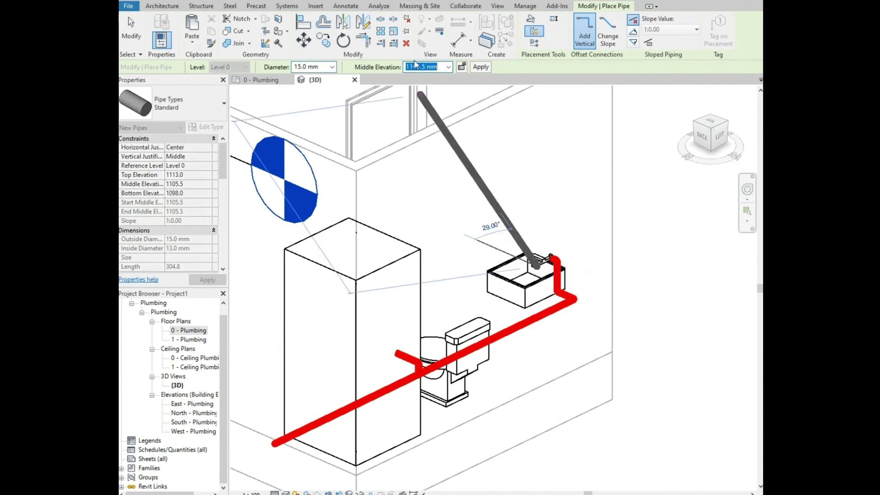
Step: Route the blue cold pipe up from the sink and along the wall at 700 mm
click(567, 320)
scroll(567, 321, down, 2)
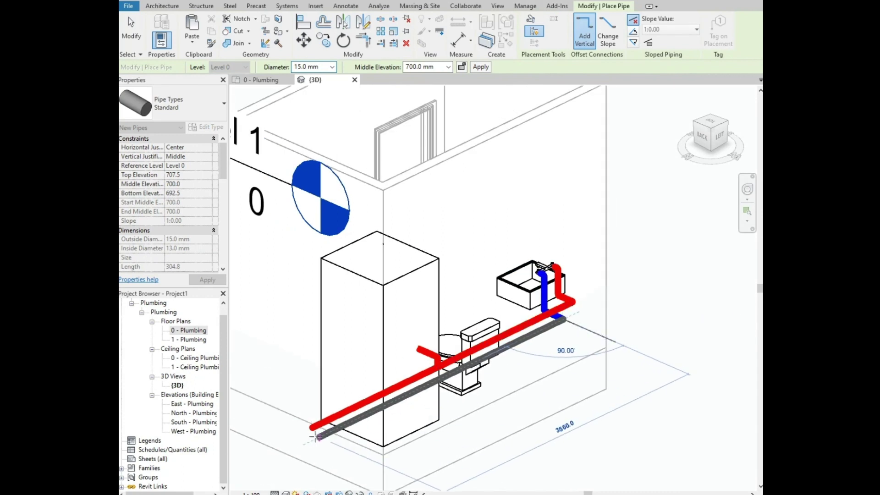
click(310, 438)
click(261, 80)
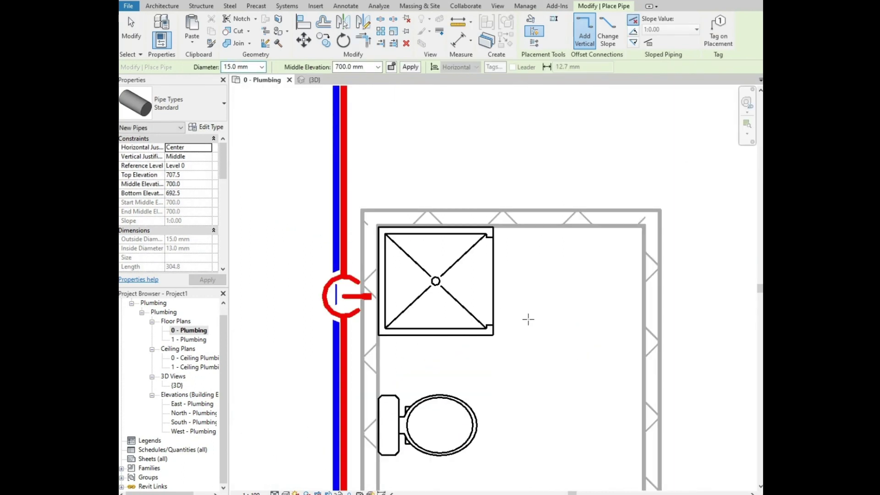
key(Escape)
Step: Branch the shower's cold connector into the blue cold line and inspect the junction in 3D
click(386, 291)
click(322, 266)
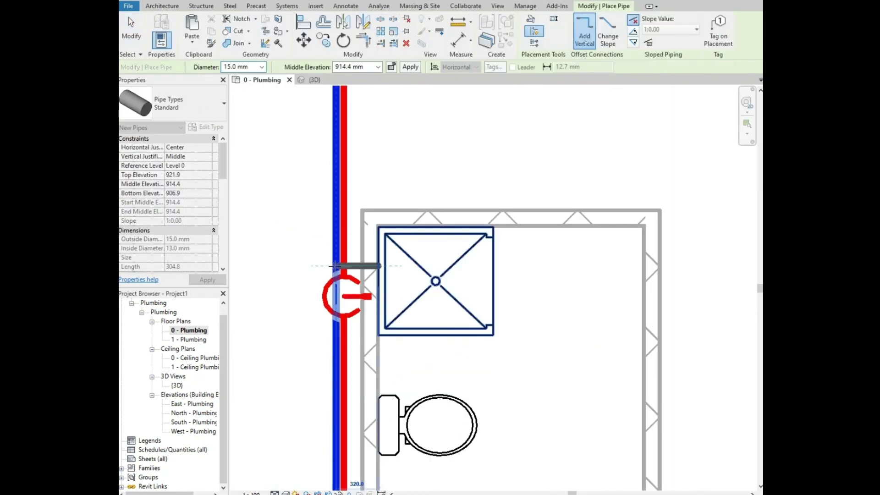
click(314, 80)
mouse_move(440, 403)
shift+middle_down()
mouse_move(456, 410)
mouse_move(554, 365)
mouse_move(566, 401)
mouse_move(481, 348)
shift+middle_up()
scroll(554, 365, up, 5)
scroll(566, 400, down, 5)
click(261, 79)
key(Escape)
Step: Nudge the blue vertical cold pipe left beside the red hot pipe and check it in 3D
click(320, 201)
scroll(322, 385, up, 2)
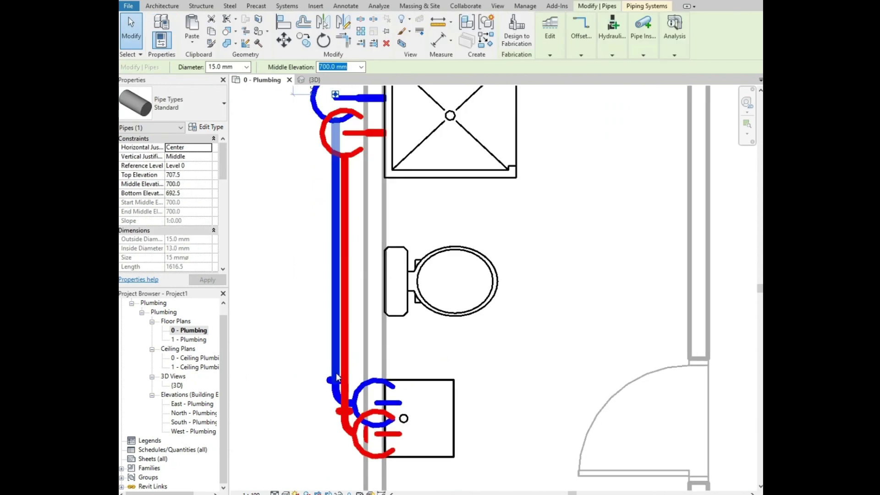
scroll(323, 382, up, 3)
key(Left)
key(Left)
key(Left)
key(Left)
key(Left)
key(Left)
key(Left)
click(314, 80)
scroll(527, 298, up, 3)
mouse_move(578, 335)
shift+middle_down()
mouse_move(484, 341)
mouse_move(482, 362)
shift+middle_up()
key(Escape)
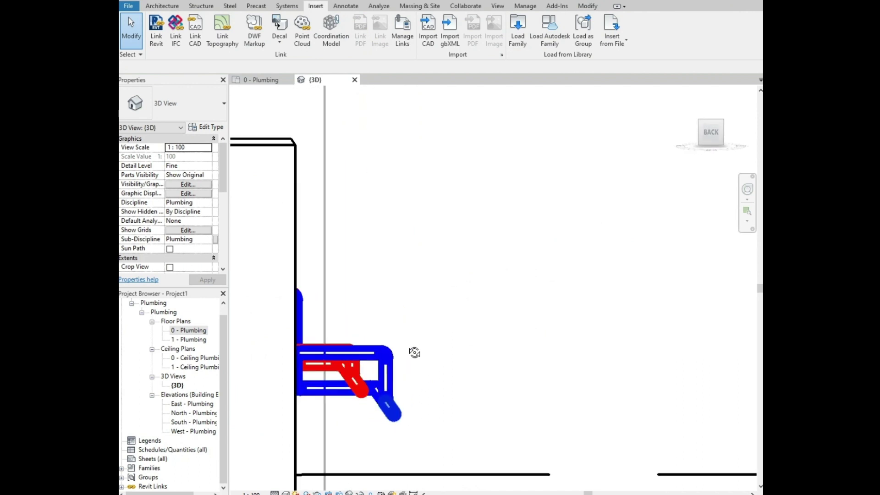
Step: Orbit and zoom the 3D view for an angled look at the hot and cold pipes
scroll(483, 362, down, 3)
shift+middle_drag(483, 362, 474, 333)
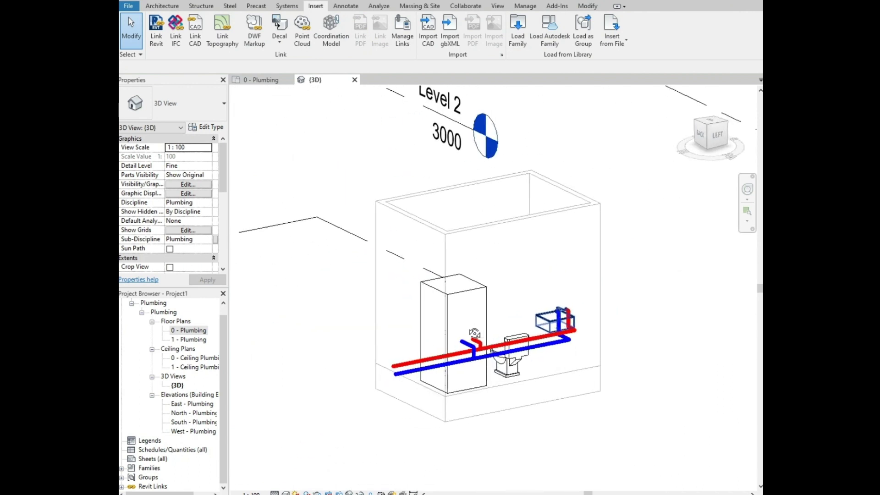
scroll(620, 291, up, 2)
scroll(620, 291, up, 2)
scroll(621, 290, up, 1)
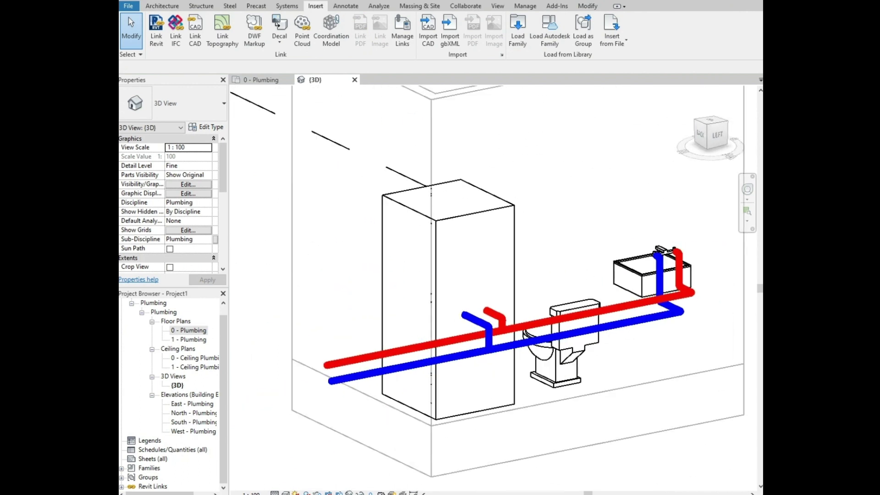
scroll(550, 320, up, 2)
scroll(550, 320, up, 2)
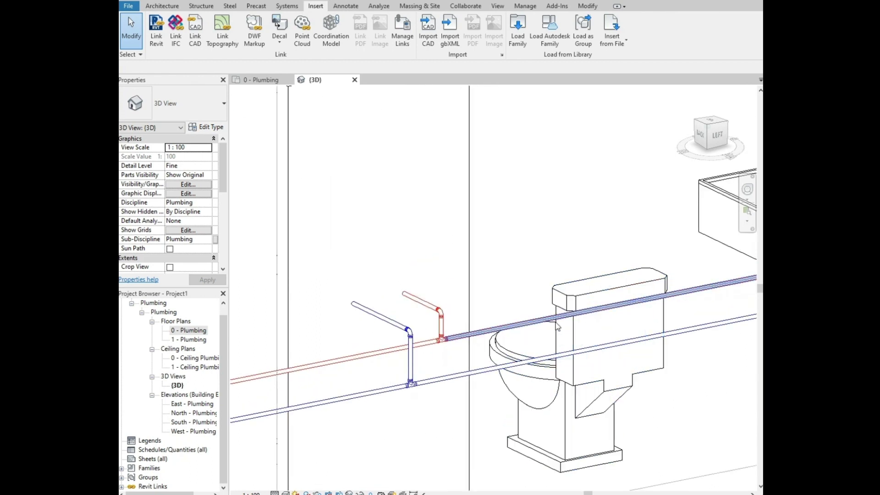
scroll(550, 320, up, 1)
scroll(352, 317, up, 2)
scroll(439, 303, up, 2)
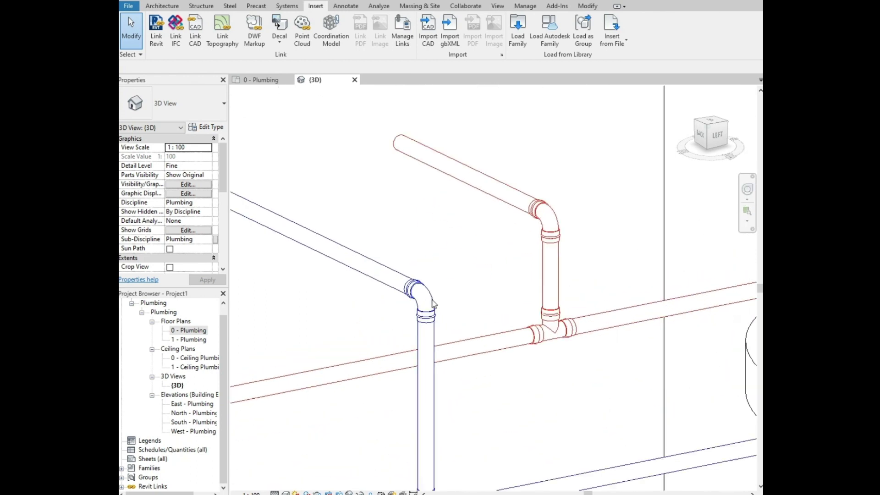
Step: Change the blue elbow above the cold riser to Bend - Plain - CI
click(415, 289)
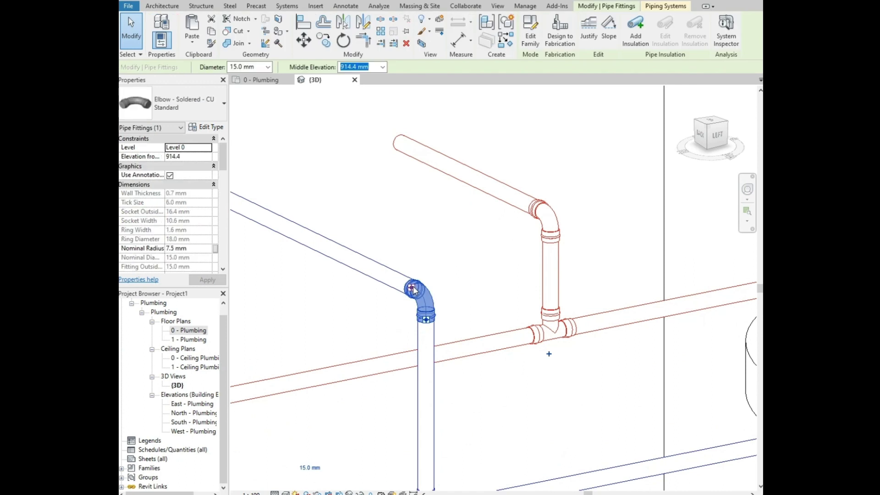
click(174, 99)
click(169, 169)
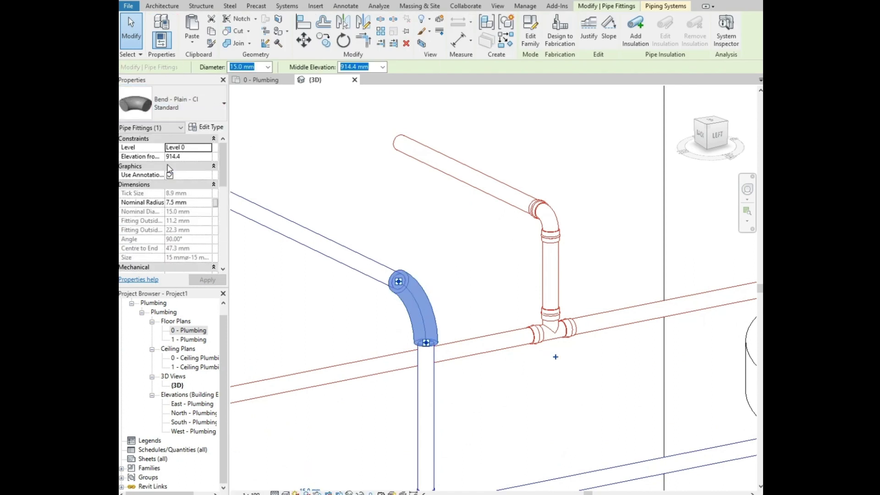
click(460, 299)
scroll(481, 308, down, 3)
scroll(366, 323, up, 2)
scroll(368, 323, up, 1)
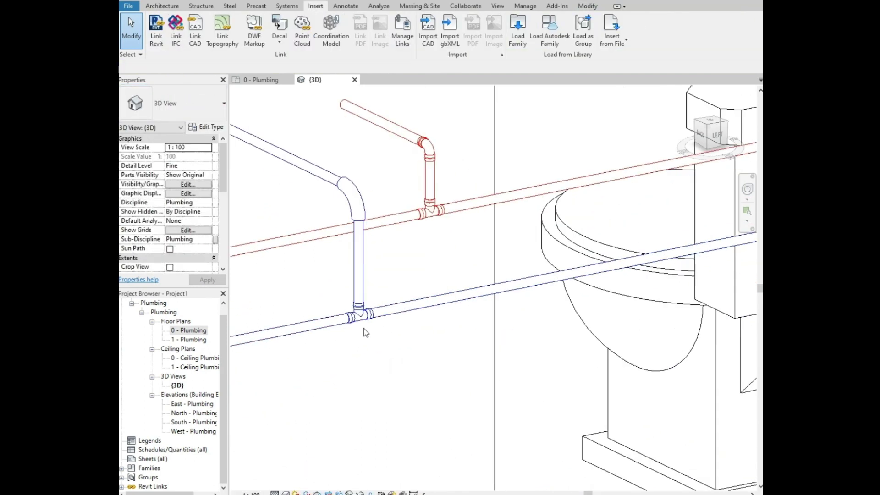
Step: Change both the blue and red tees to Branch 90 Deg - Plain - CI
click(367, 321)
ctrl+click(427, 211)
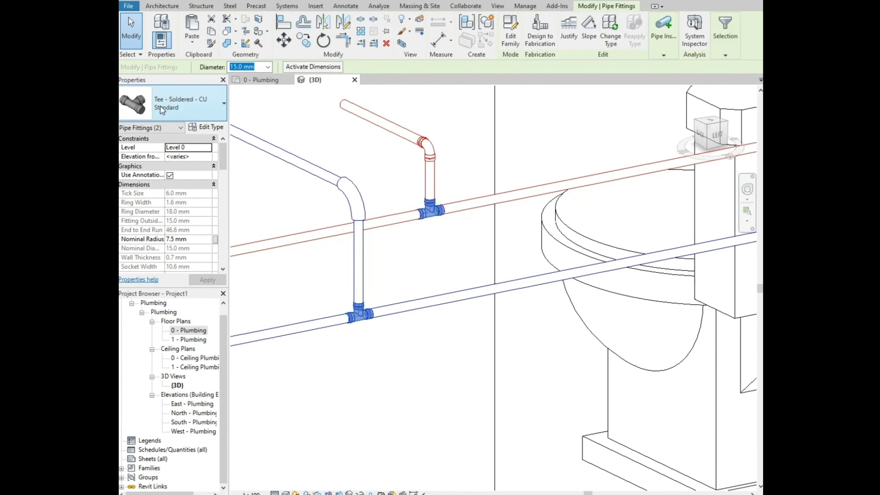
click(174, 103)
click(163, 169)
scroll(326, 328, down, 2)
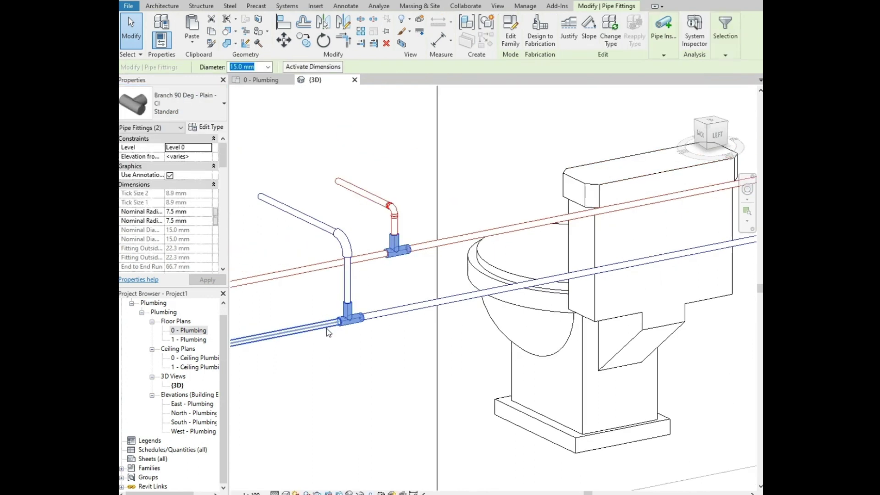
scroll(326, 328, down, 2)
scroll(350, 274, up, 5)
Step: Change the red elbow on the shower branch to Bend - Plain - CI
click(338, 266)
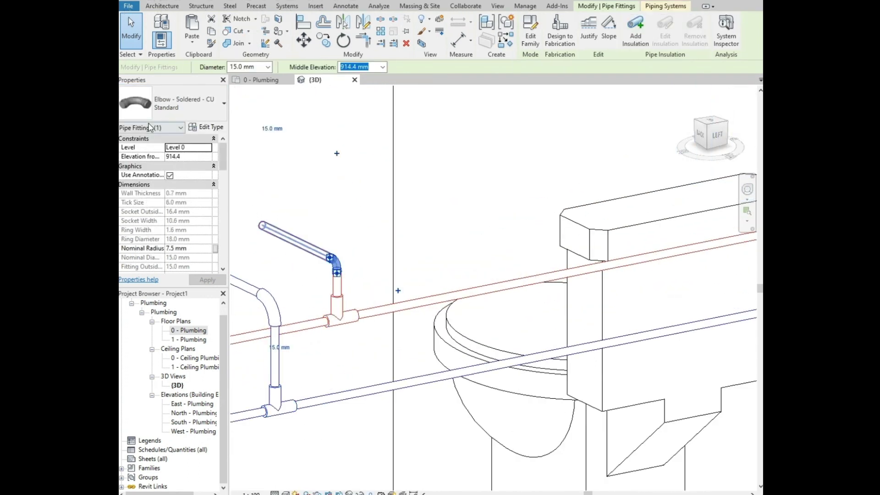
click(174, 103)
click(157, 168)
scroll(458, 275, down, 3)
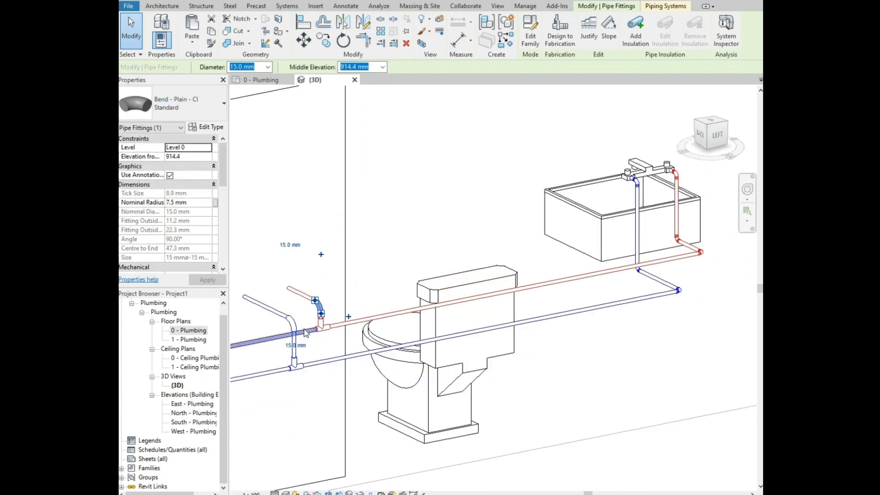
scroll(550, 275, up, 4)
Step: Review the six sink supply elbows' fitting type, leaving them Elbow - Soldered - CU
click(558, 346)
ctrl+click(605, 272)
ctrl+click(556, 243)
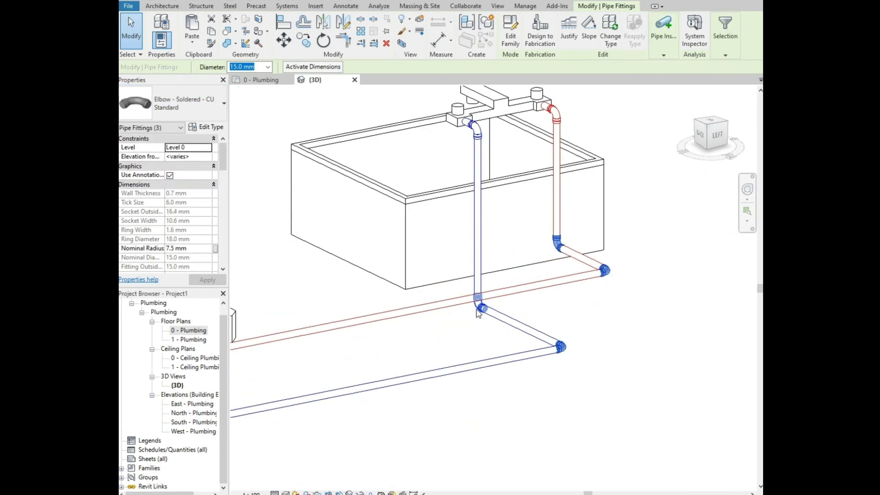
ctrl+click(478, 134)
ctrl+click(553, 114)
click(174, 103)
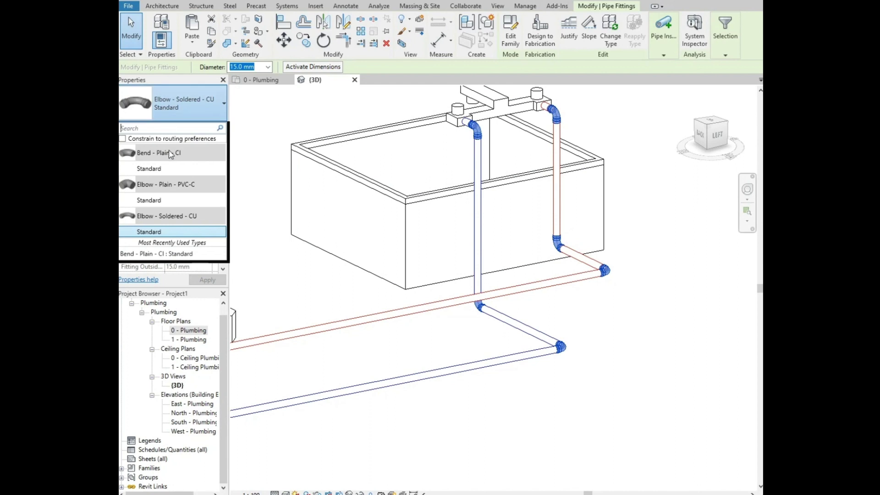
key(Escape)
scroll(523, 329, down, 3)
scroll(529, 359, down, 3)
scroll(530, 359, down, 2)
scroll(530, 359, up, 3)
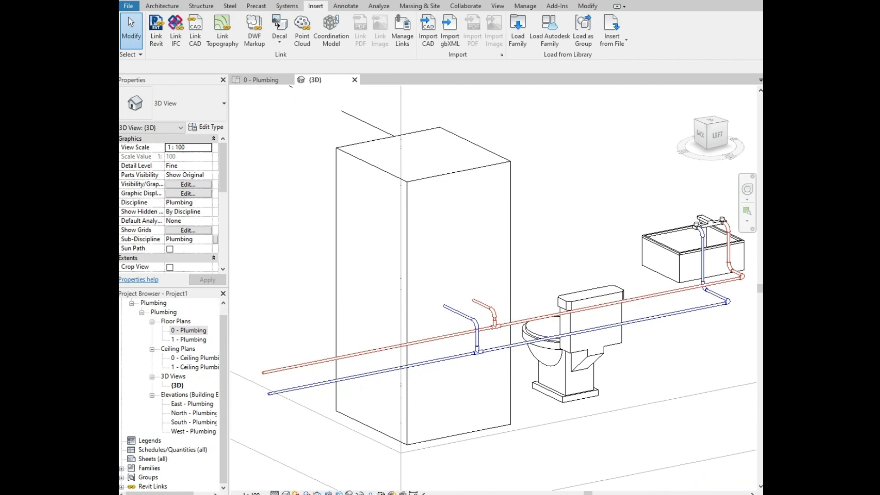
double_click(189, 330)
click(449, 260)
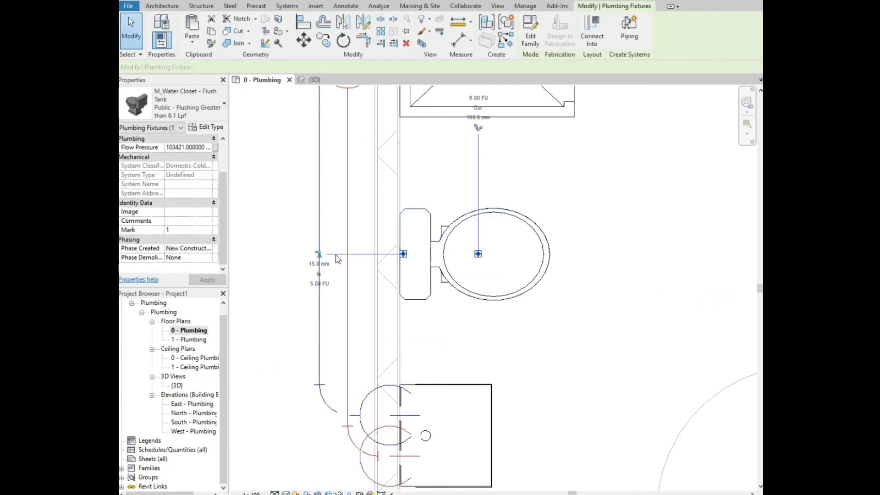
scroll(338, 260, up, 2)
click(439, 254)
click(315, 255)
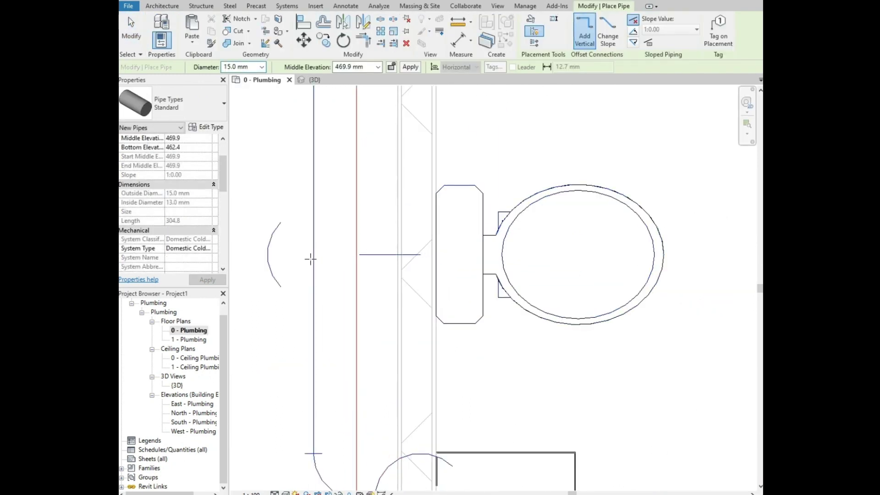
click(314, 79)
scroll(676, 362, down, 1)
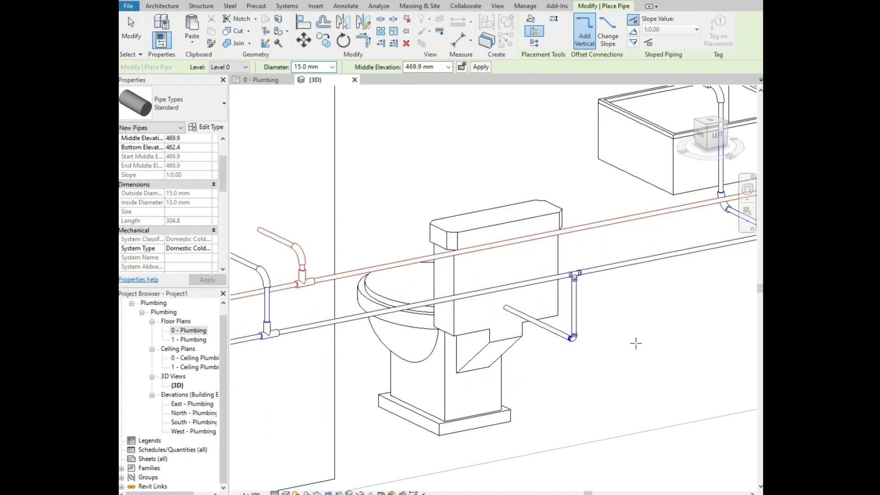
scroll(596, 348, down, 1)
scroll(590, 350, down, 1)
scroll(623, 398, up, 1)
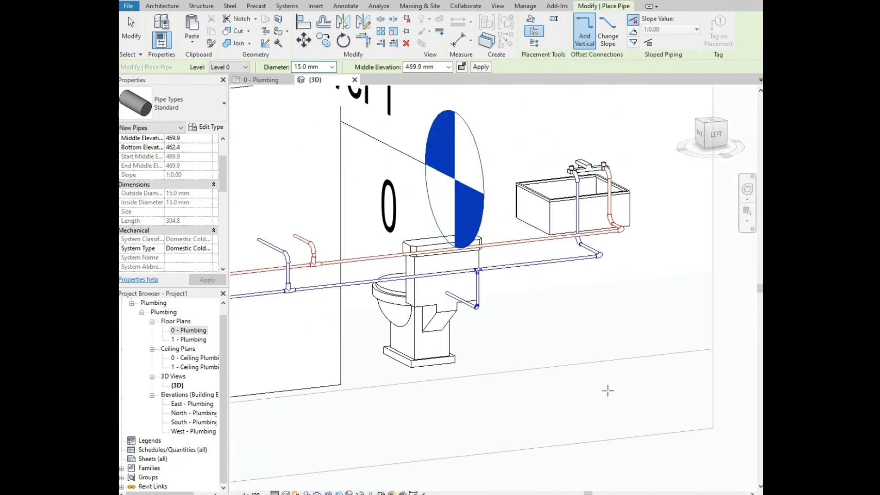
scroll(471, 314, up, 2)
click(131, 30)
scroll(412, 260, up, 2)
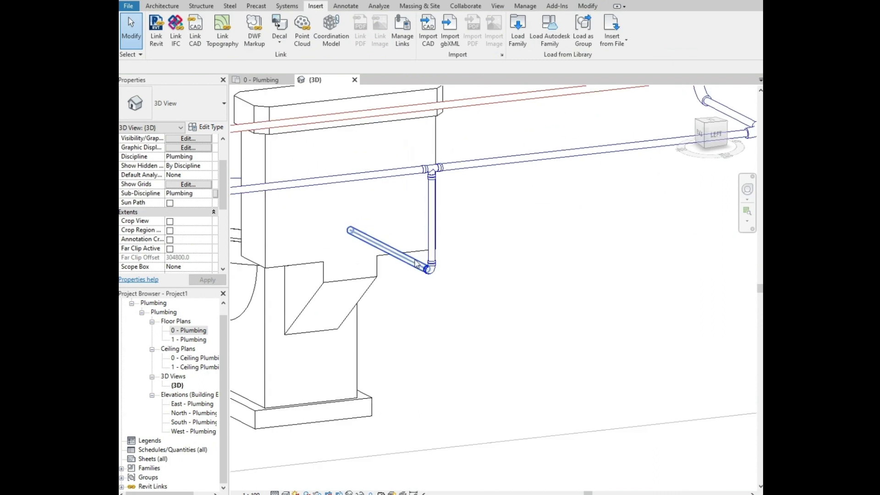
click(429, 268)
click(188, 103)
click(175, 169)
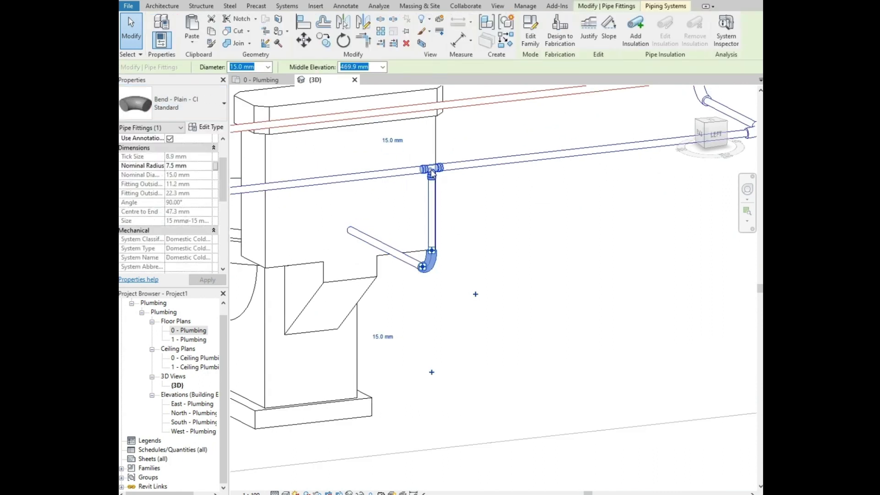
click(130, 113)
click(152, 167)
scroll(481, 304, down, 3)
click(389, 277)
shift+middle_drag(388, 277, 420, 295)
middle_drag(279, 232, 393, 221)
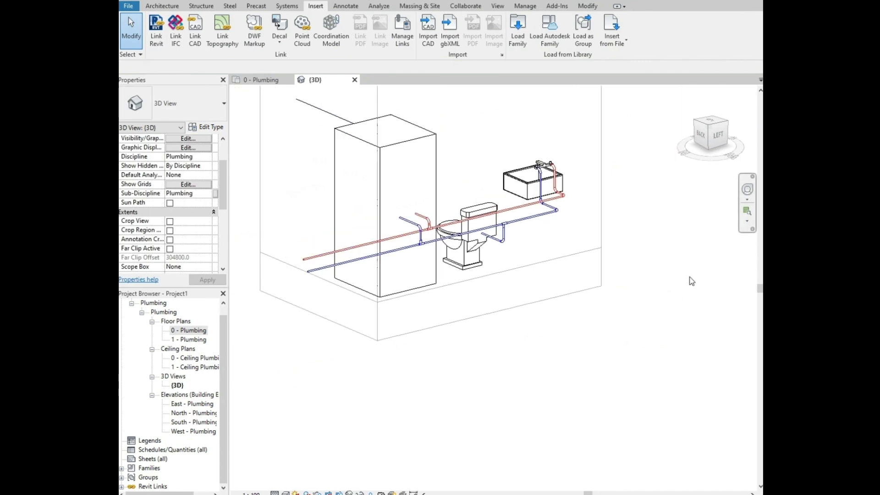
scroll(393, 221, up, 3)
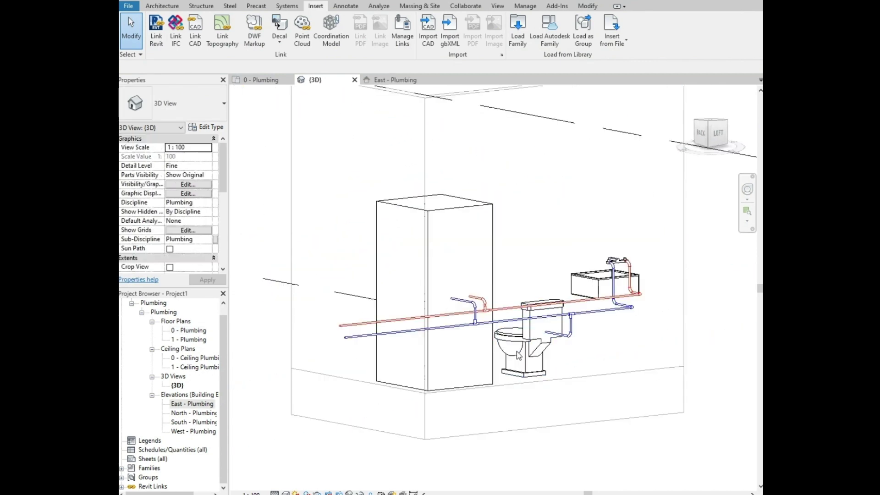
Step: Start a drain from the toilet outlet with a 1:80 slope and -400 mm middle elevation
click(522, 353)
click(523, 372)
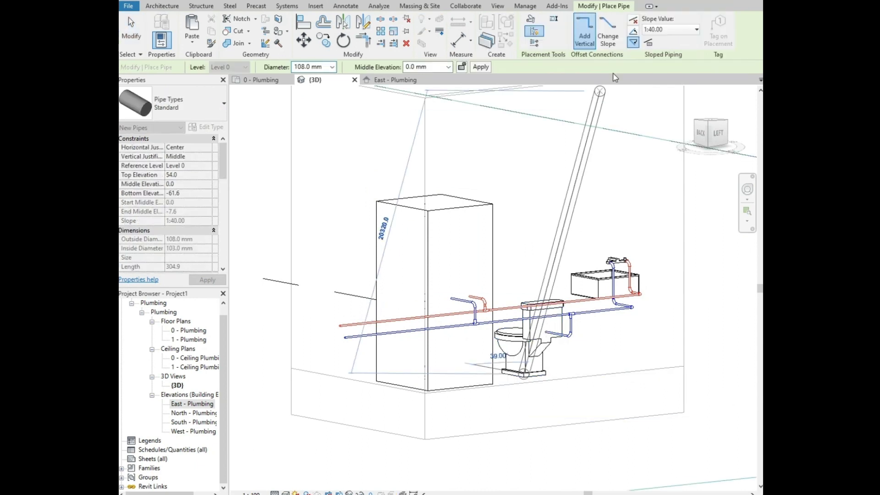
click(675, 30)
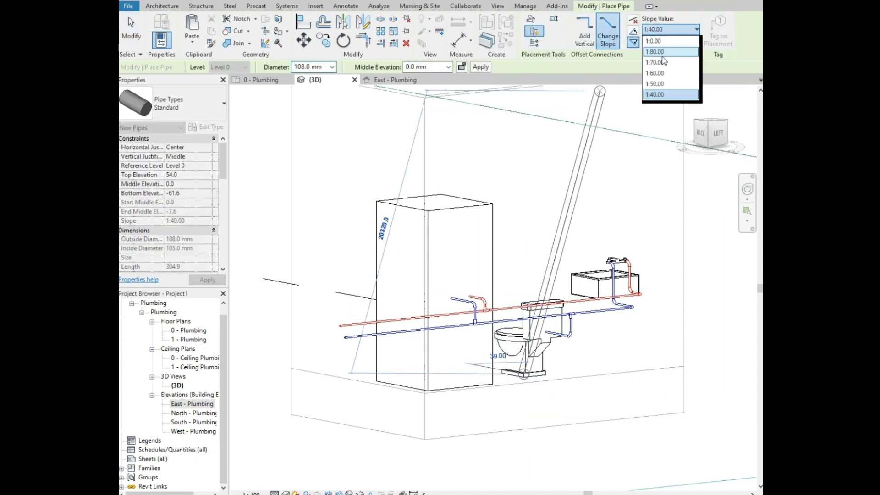
click(655, 52)
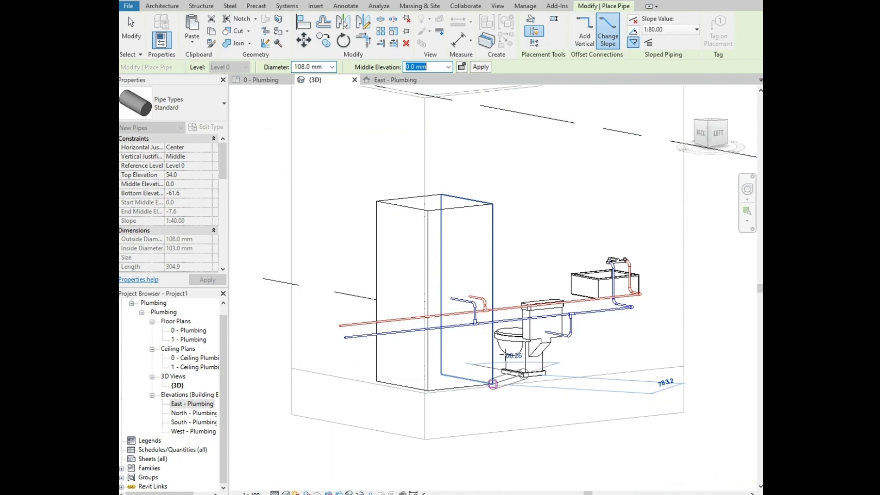
click(428, 66)
text(-40)
key(Return)
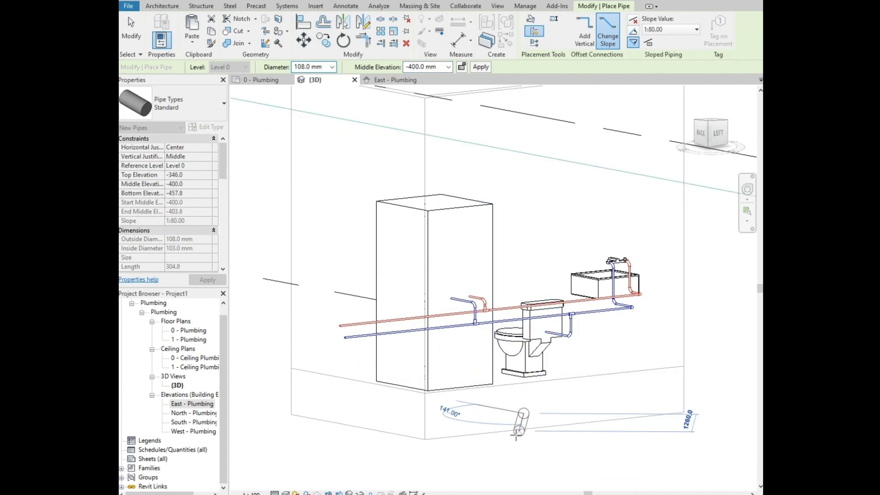
Step: Run the drain down below the toilet and left under the floor, then view East - Plumbing
shift+middle_drag(533, 421, 572, 404)
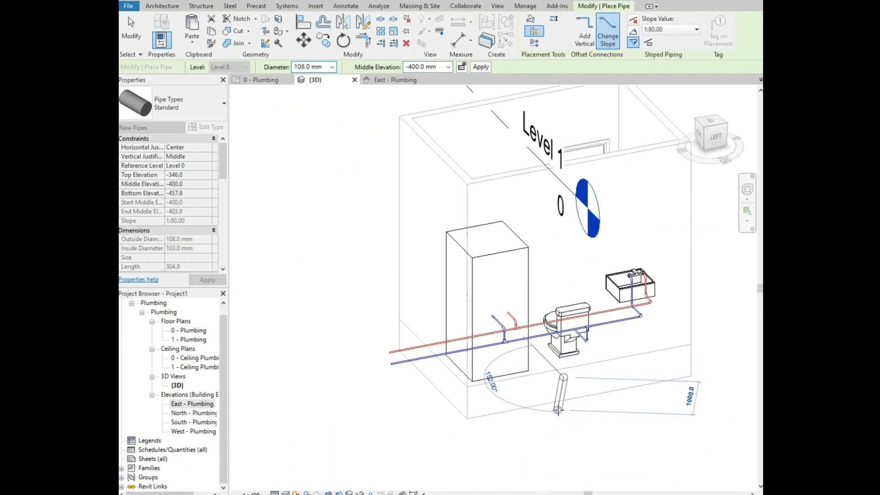
click(558, 409)
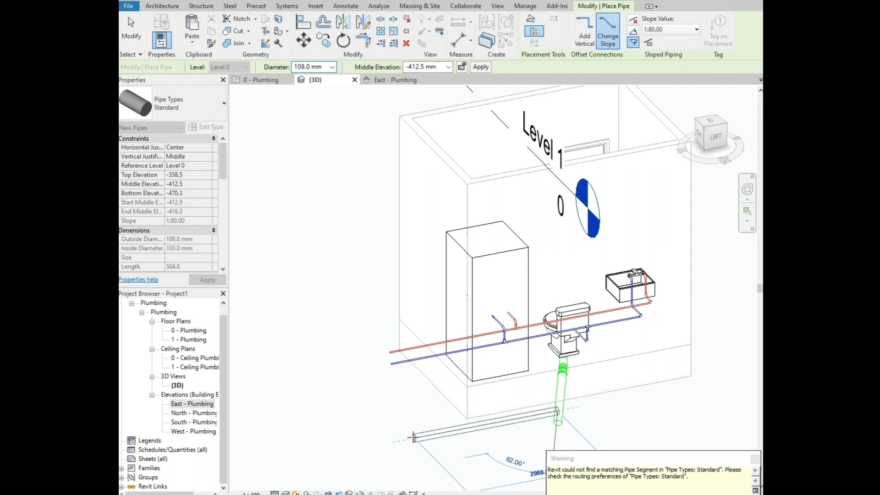
click(410, 438)
key(Escape)
key(Escape)
scroll(588, 362, up, 3)
shift+middle_drag(593, 342, 475, 428)
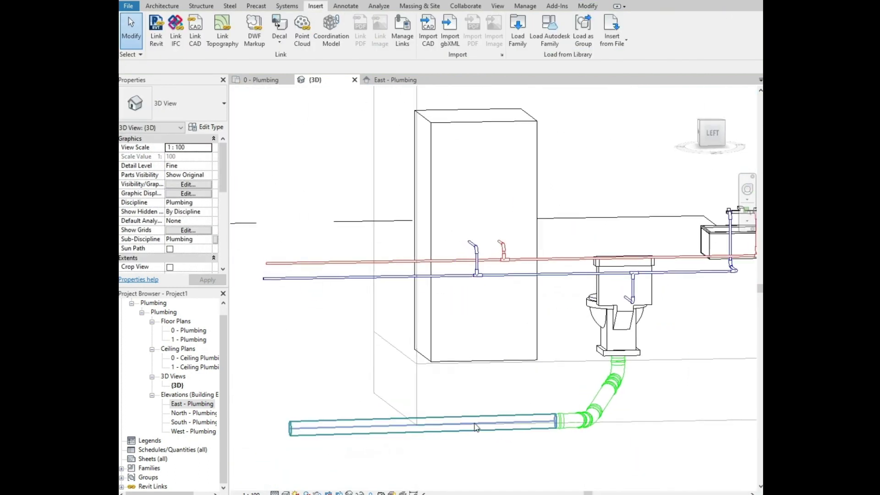
key(ctrl+Tab)
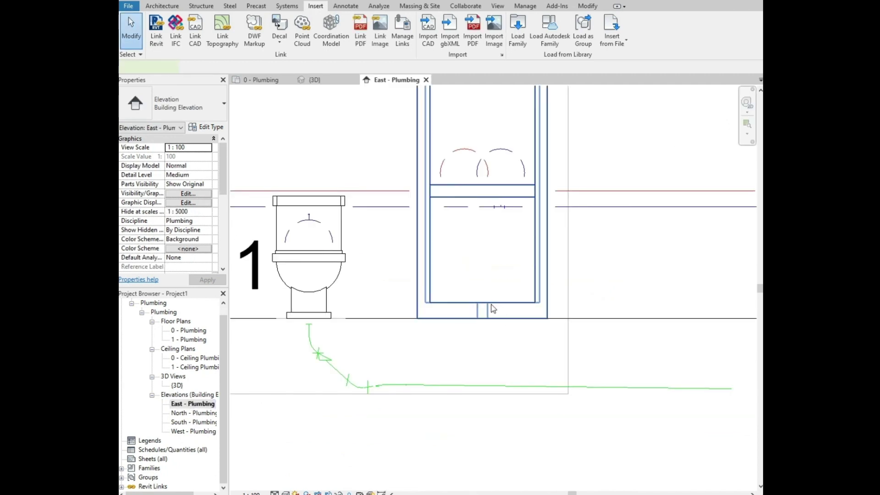
Step: Draw a diagonal drain from the shower's outlet into the toilet's horizontal drain line
click(493, 309)
click(481, 386)
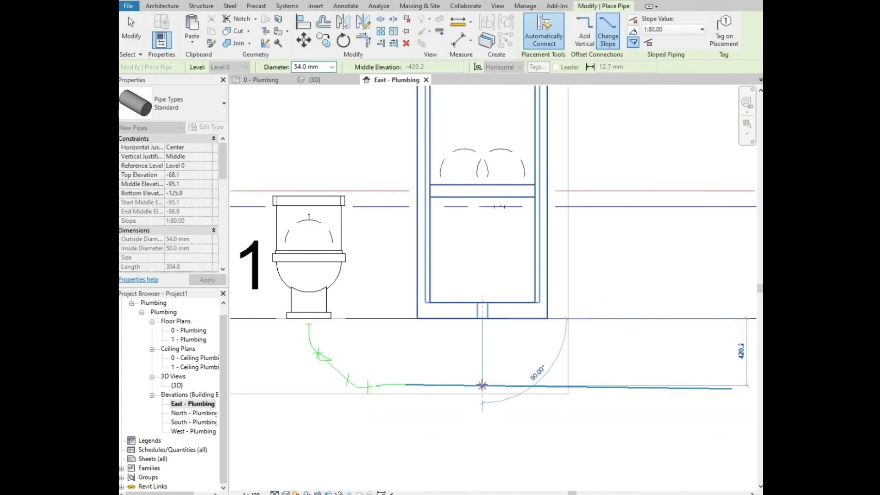
click(482, 386)
click(327, 81)
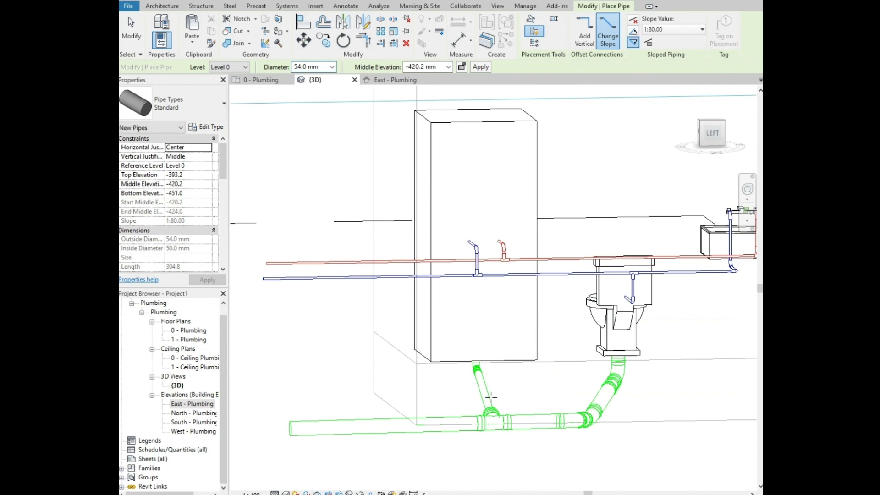
mouse_move(477, 403)
shift+middle_down()
mouse_move(518, 448)
mouse_move(468, 415)
shift+middle_up()
scroll(468, 415, up, 3)
scroll(476, 416, up, 2)
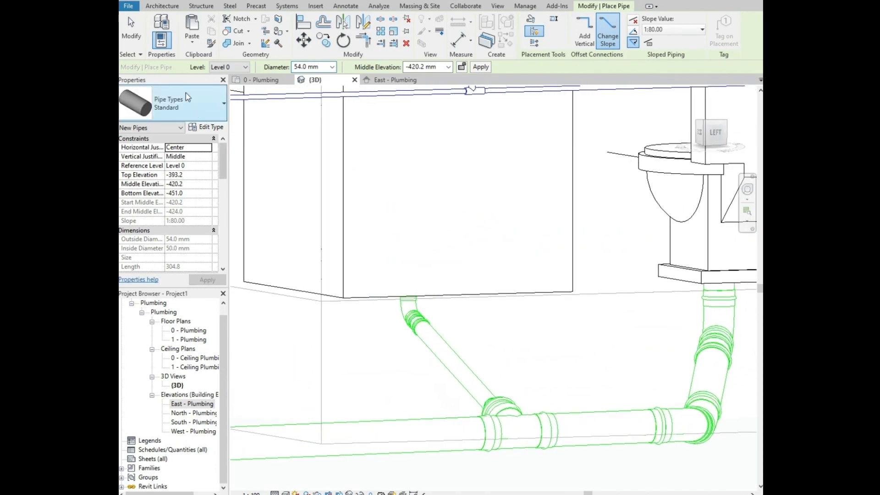
scroll(330, 303, down, 3)
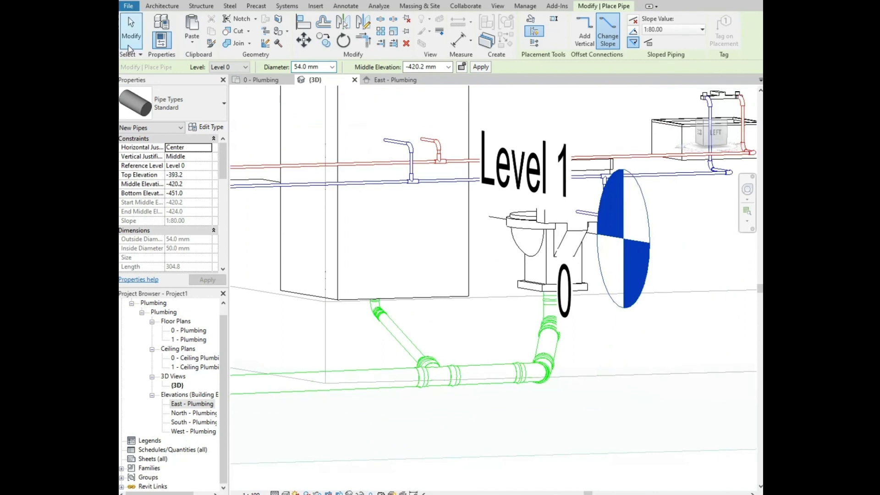
click(131, 30)
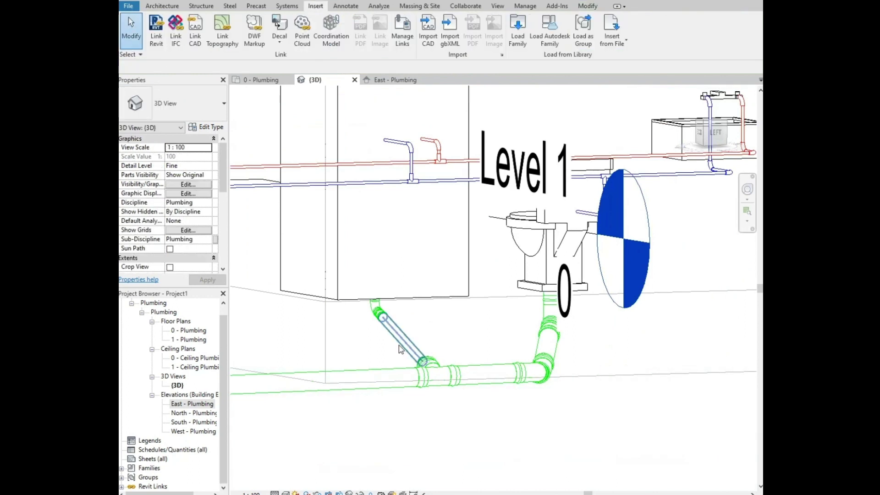
Step: Try a 108 mm diameter on the diagonal shower drain branch, then undo it
click(492, 371)
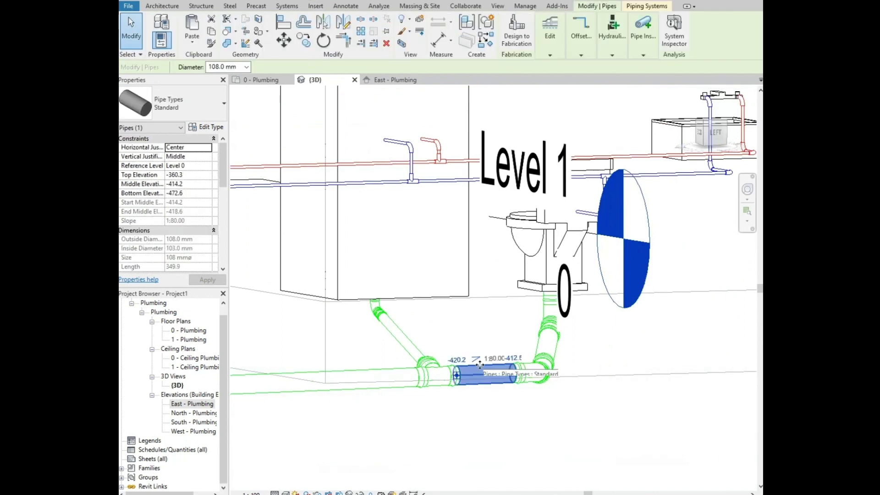
click(416, 349)
scroll(366, 303, up, 1)
scroll(367, 302, up, 1)
scroll(367, 303, up, 1)
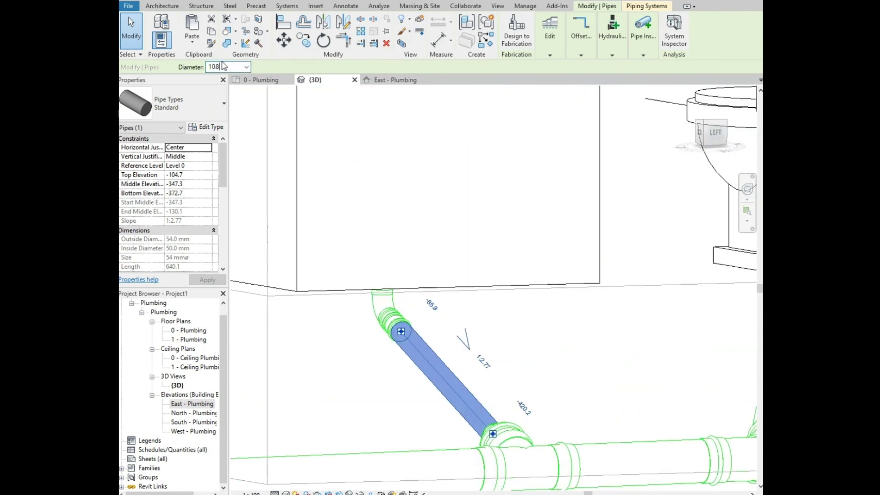
text(8)
key(Return)
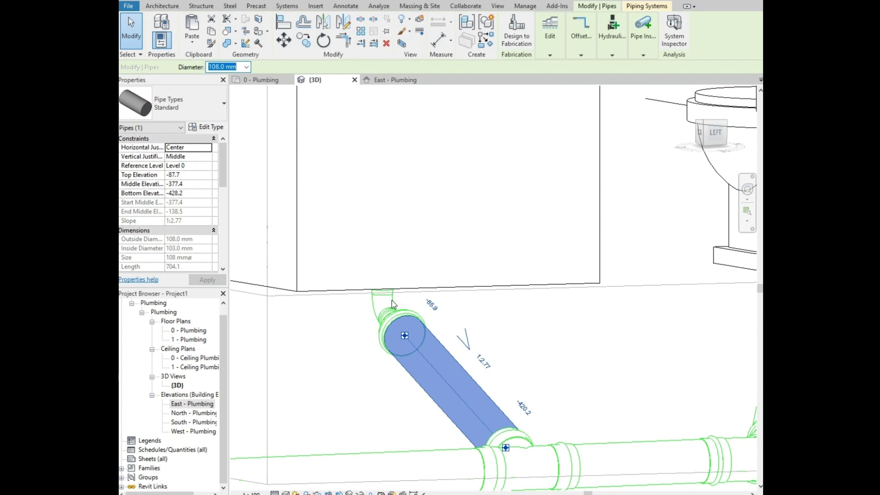
key(ctrl+z)
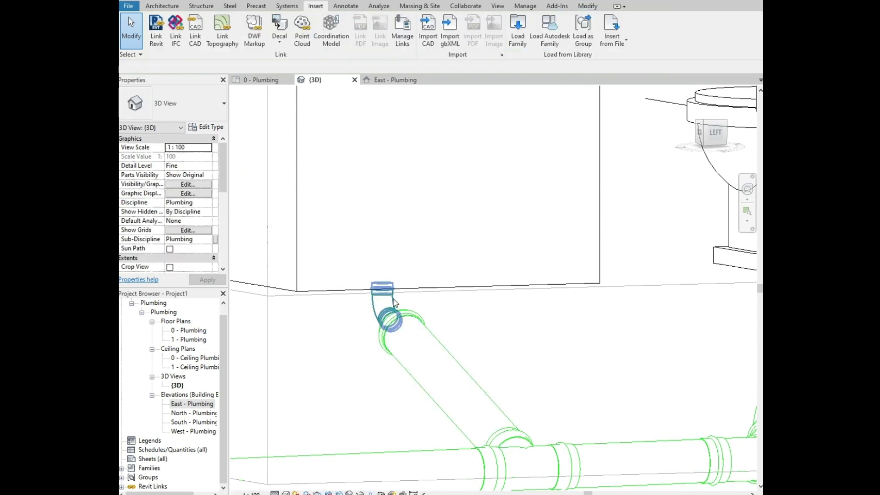
Step: Swap the branch's top elbow type to plain PVC-C, then back to soldered copper
click(386, 303)
click(172, 115)
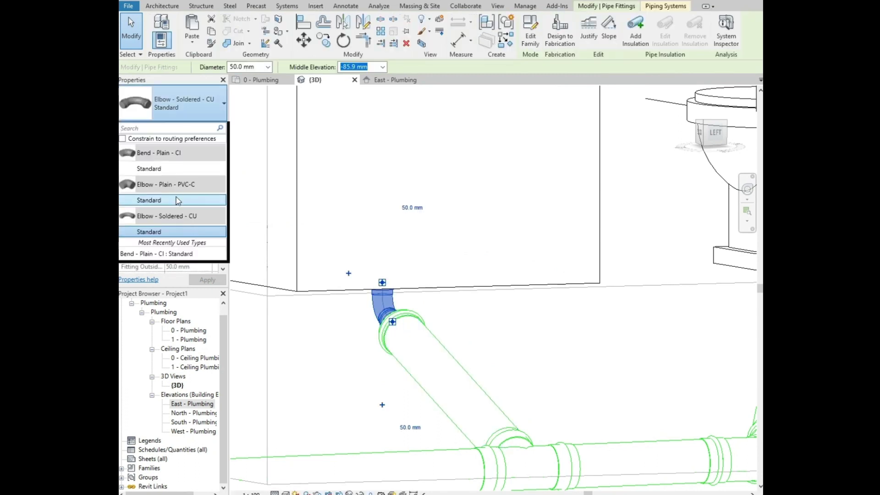
click(178, 200)
click(172, 105)
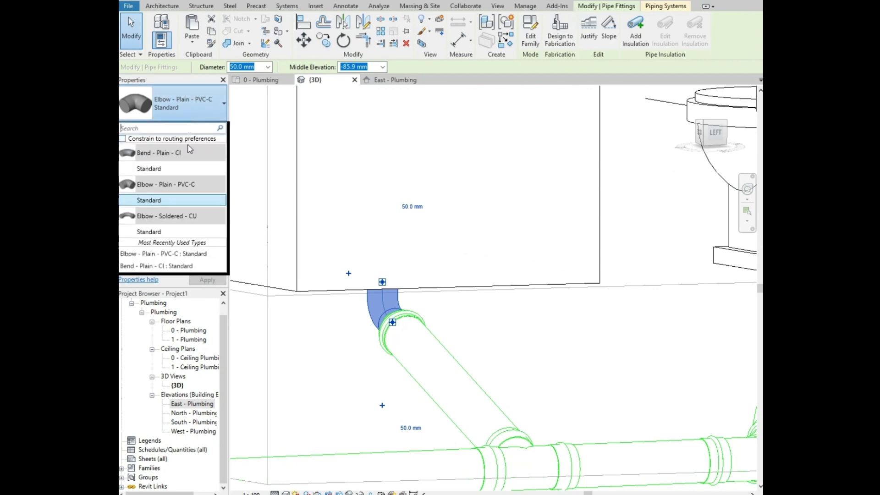
click(166, 232)
click(498, 343)
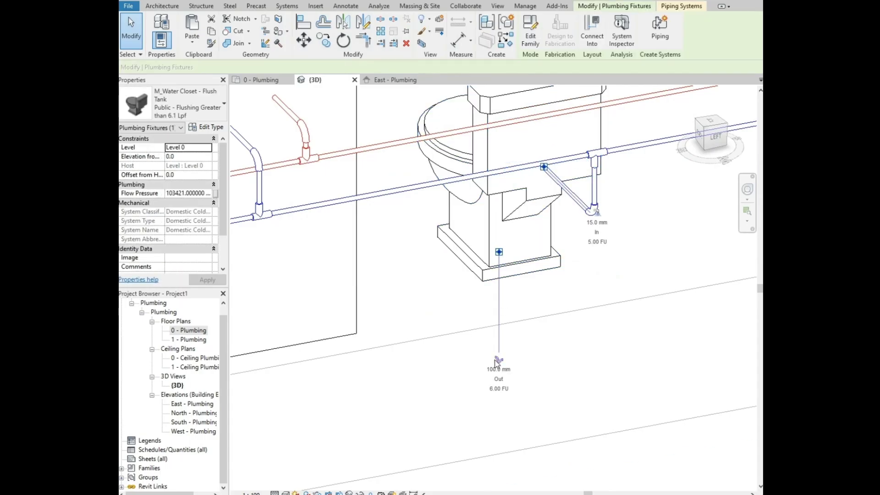
Step: Draw the toilet's horizontal drain pipe from its outlet at a -440 mm middle elevation
click(499, 359)
click(418, 67)
text(00)
key(Return)
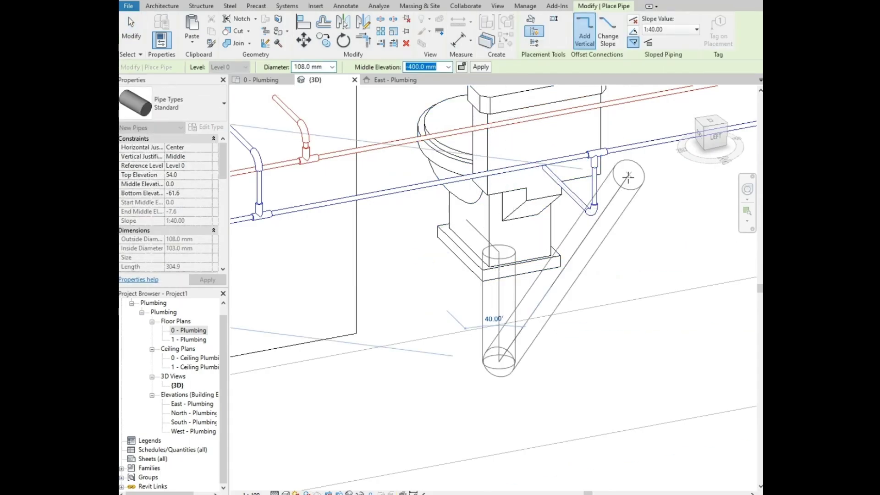
scroll(512, 399, down, 5)
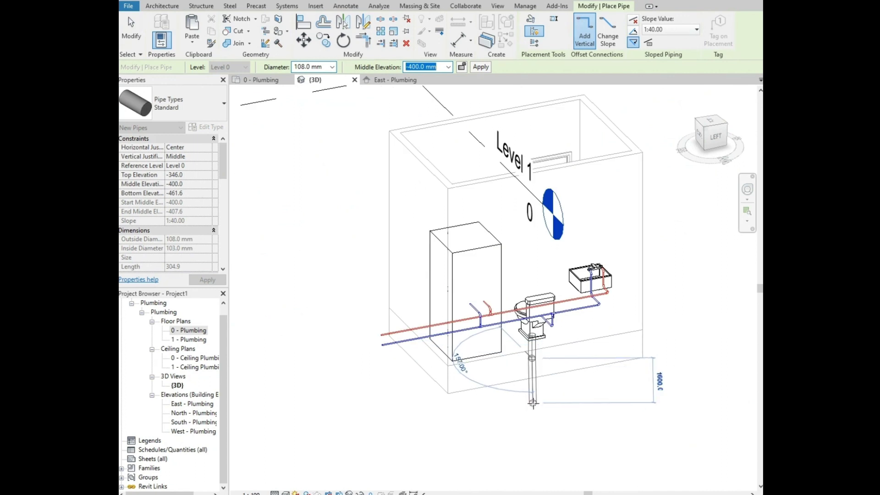
text(-440)
key(Return)
click(387, 433)
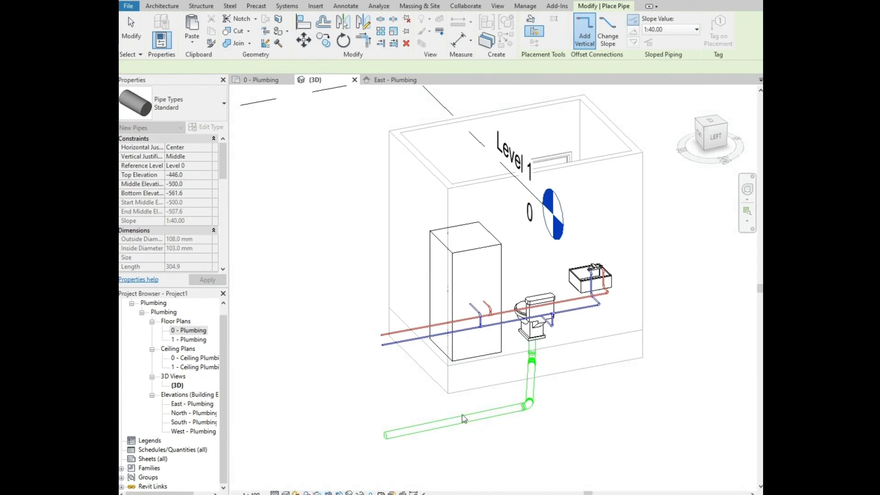
key(Escape)
key(Escape)
Step: Review the toilet drain in the 0 - Plumbing floor plan
scroll(532, 373, up, 3)
scroll(501, 391, up, 1)
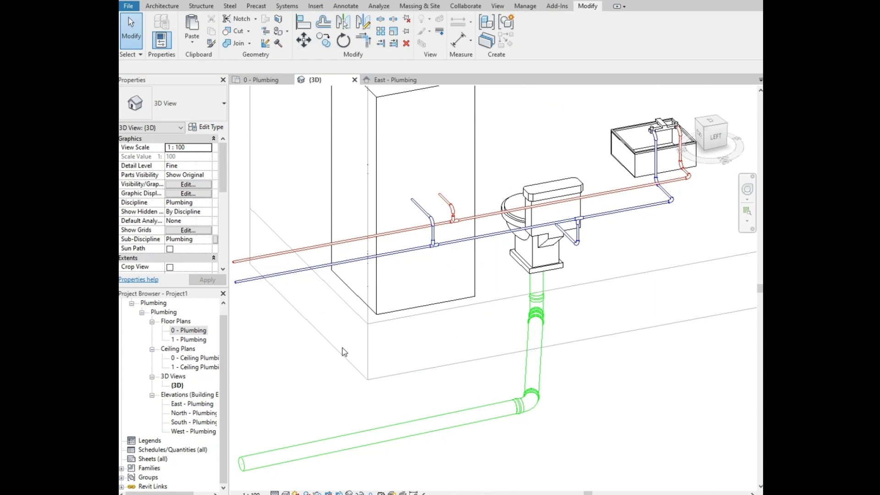
click(266, 83)
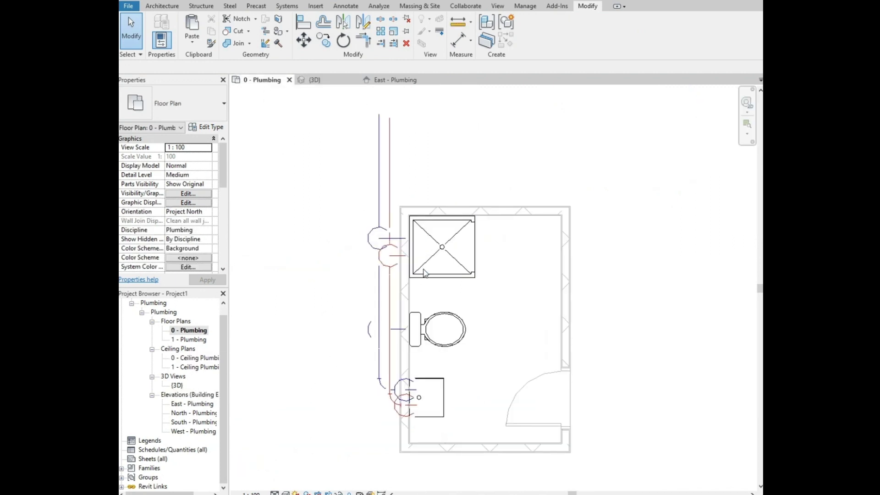
scroll(401, 250, up, 2)
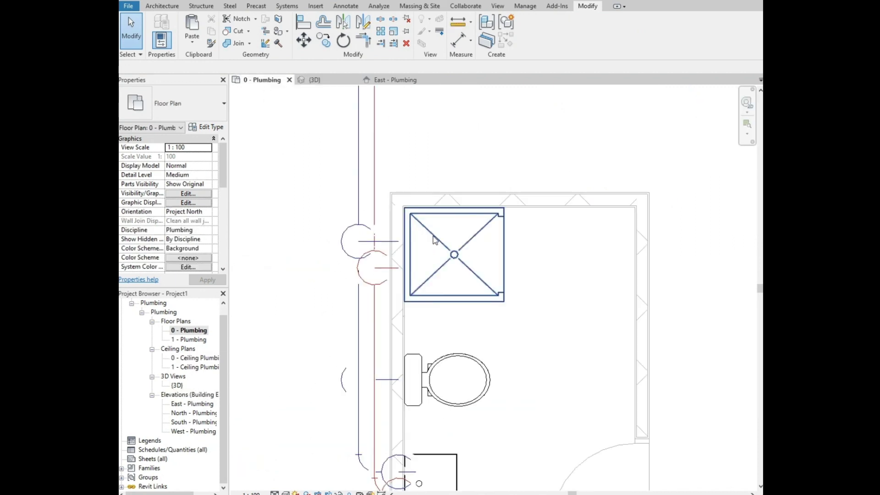
scroll(427, 236, down, 4)
scroll(360, 278, up, 1)
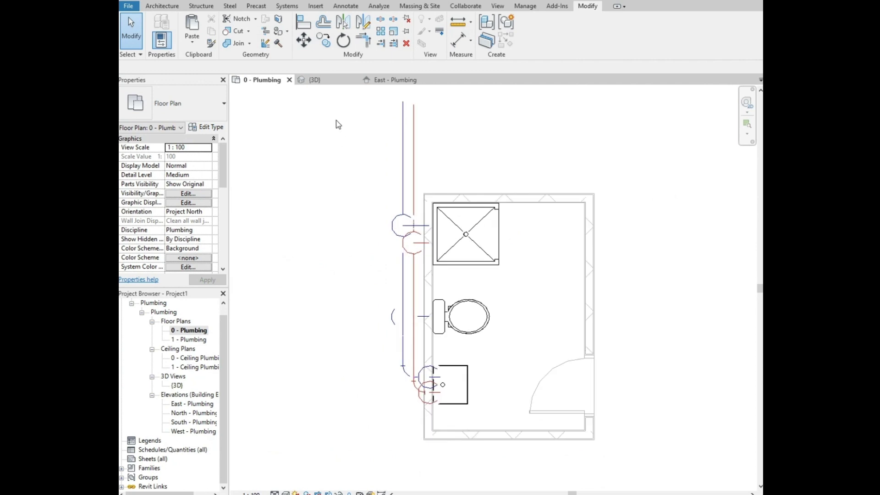
Step: Measure in the East - Plumbing elevation, then select the shower stall in 3D
click(326, 78)
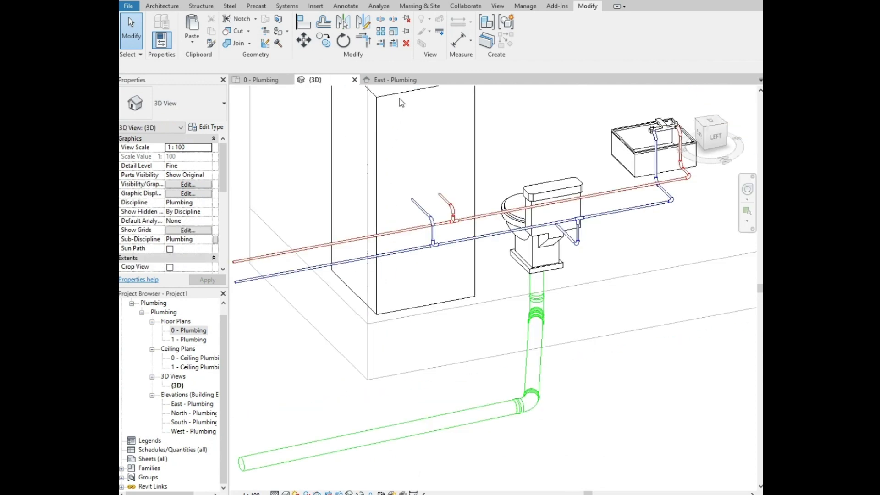
click(403, 81)
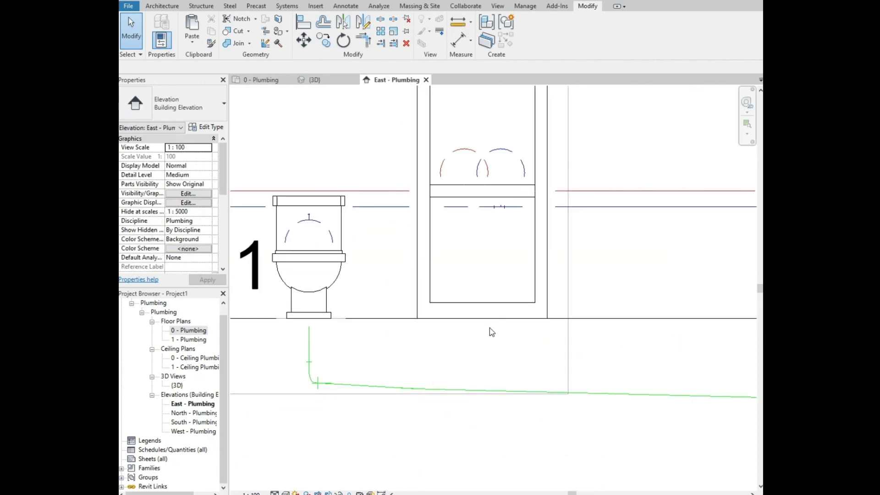
click(458, 22)
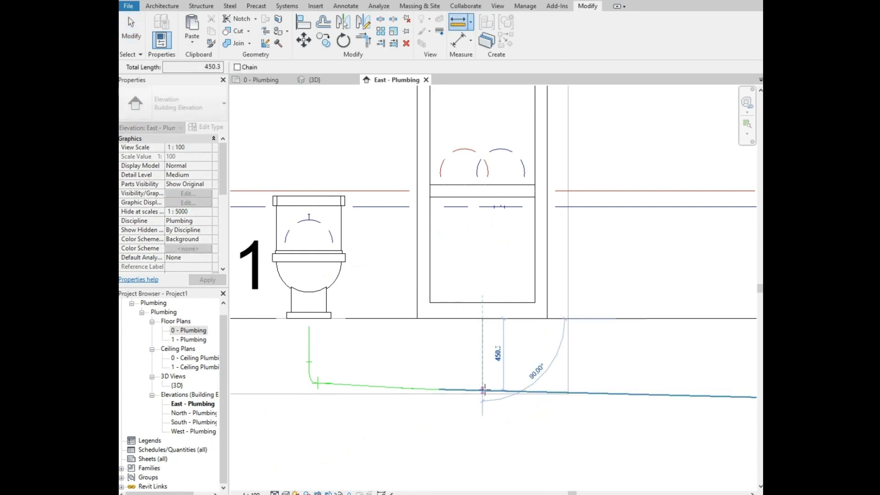
key(Escape)
key(Escape)
click(312, 80)
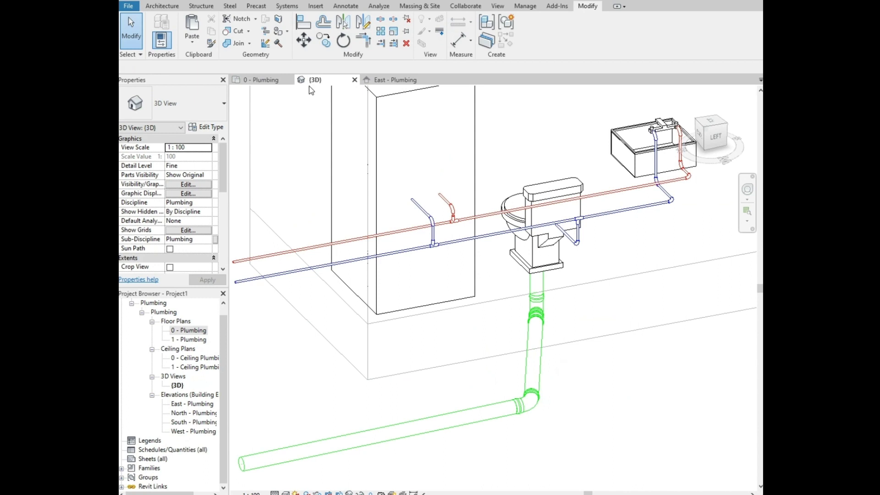
click(410, 300)
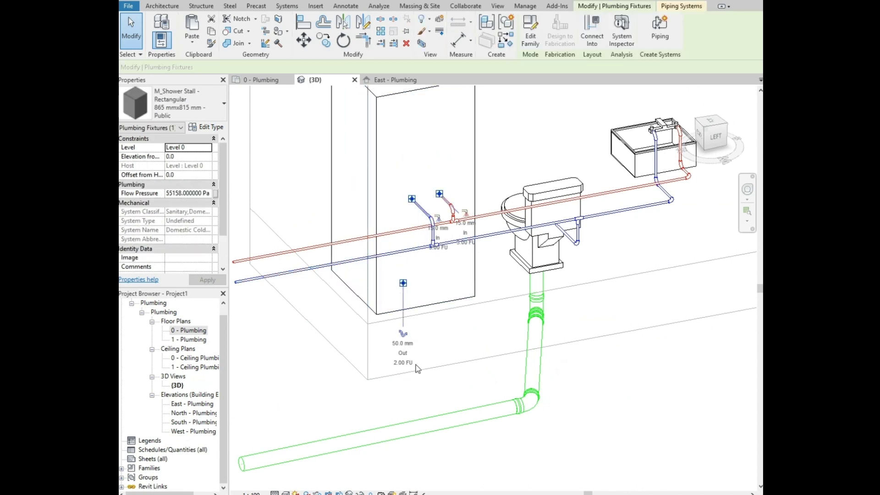
Step: Set the 0 - Plumbing plan's view range to Unlimited, correcting the initial error
click(261, 80)
key(v)
key(r)
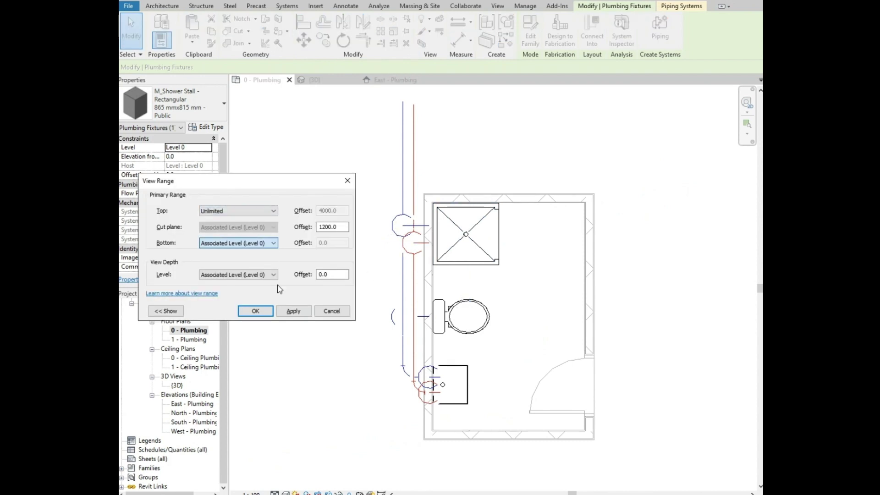
click(255, 311)
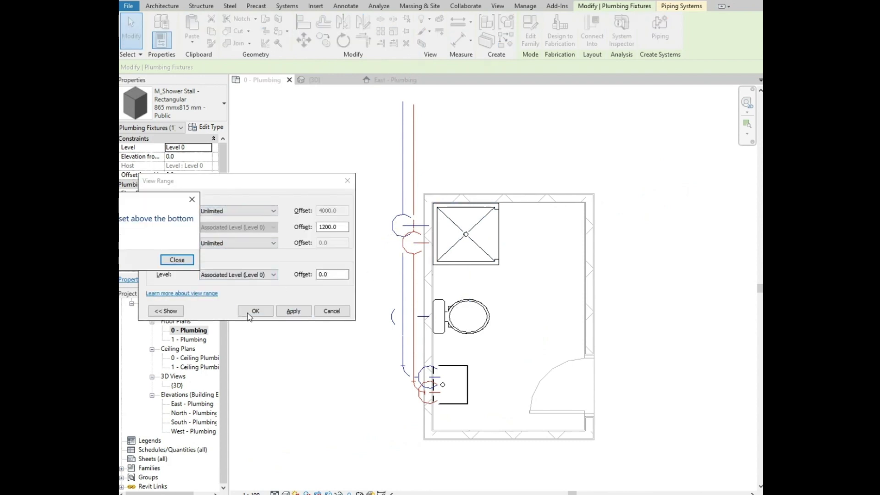
click(177, 260)
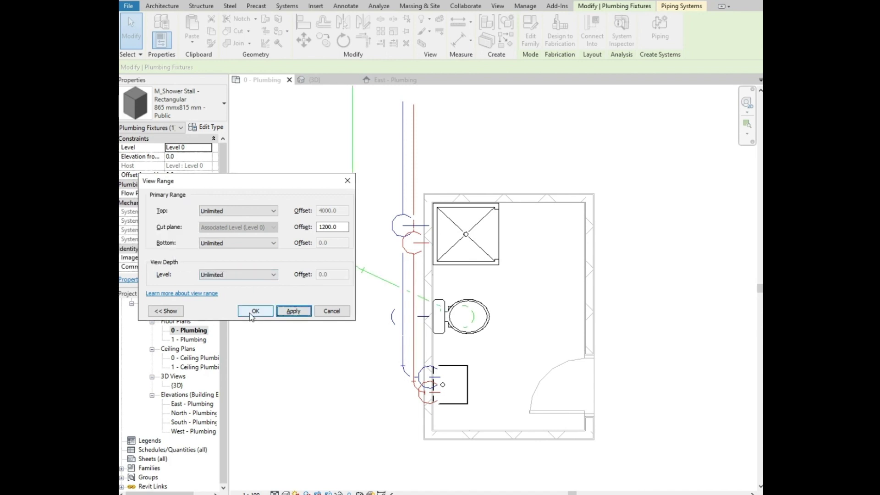
click(253, 313)
scroll(448, 245, up, 3)
Step: Draw a 108 mm shower drain at -440 mm middle elevation to the vertical pipe
click(484, 246)
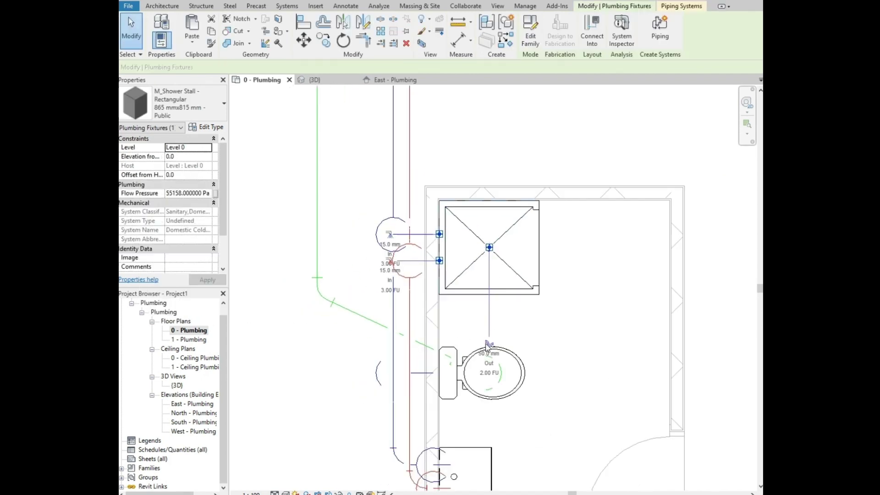
click(488, 344)
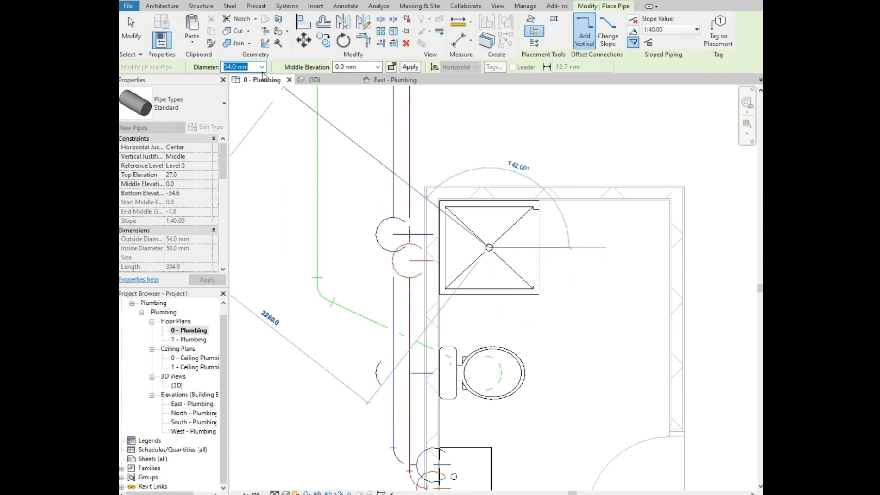
text(108)
key(Return)
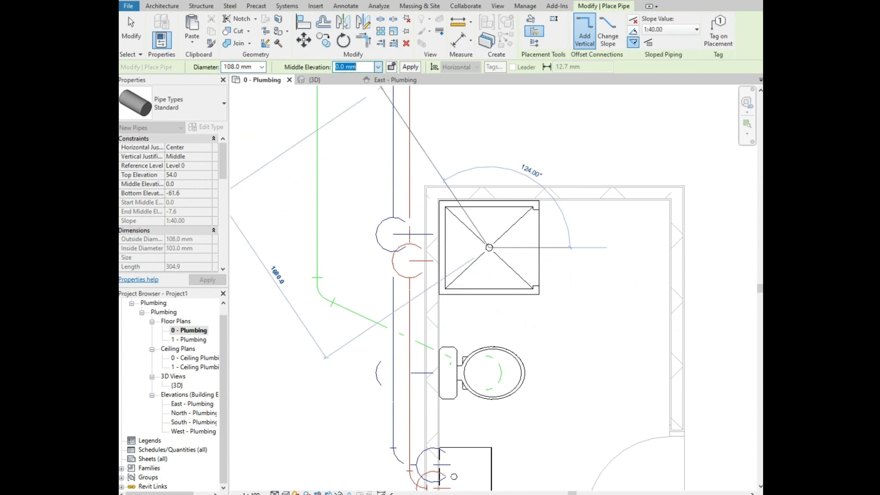
text(-440)
key(Return)
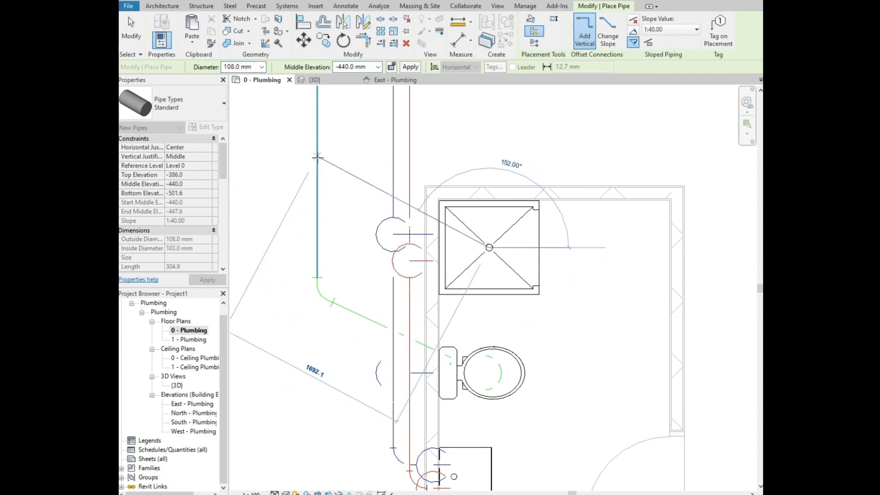
click(317, 162)
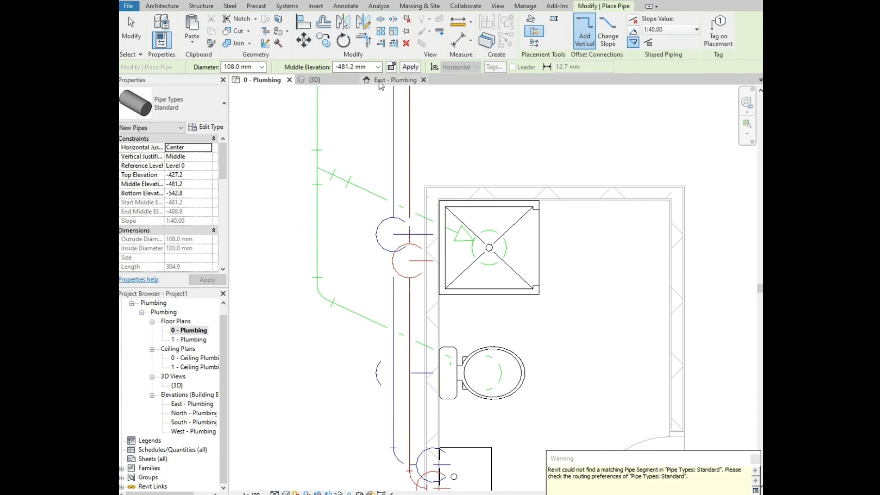
Step: In 3D, extend the main drain pipe past the shower drain
click(314, 80)
scroll(504, 319, up, 2)
key(Escape)
key(Escape)
scroll(508, 325, up, 3)
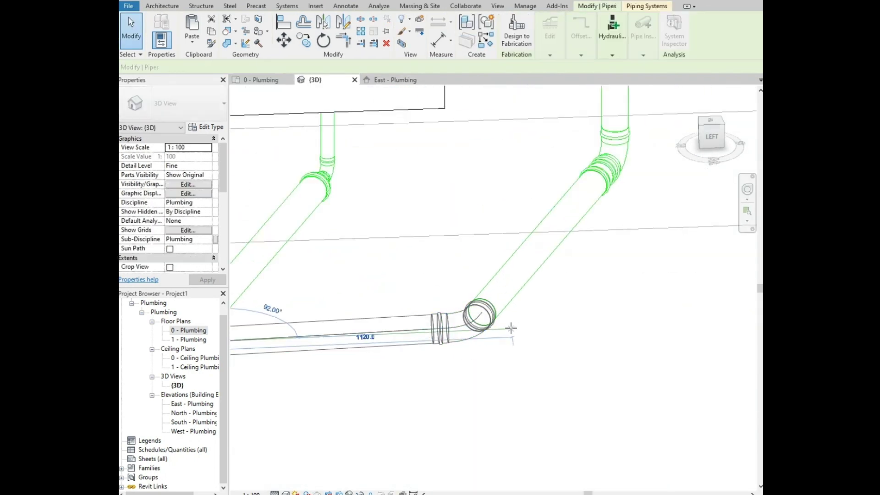
click(685, 316)
scroll(527, 348, down, 5)
scroll(430, 366, up, 1)
drag(431, 365, 518, 362)
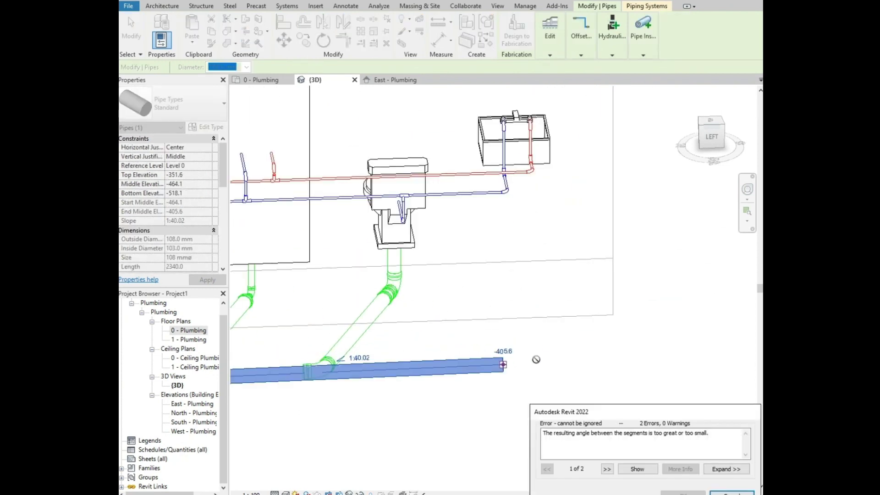
key(Escape)
drag(431, 365, 550, 359)
Step: Replace the elbow fitting with a tee joining the drain into the main
scroll(458, 374, up, 2)
shift+middle_drag(364, 387, 362, 362)
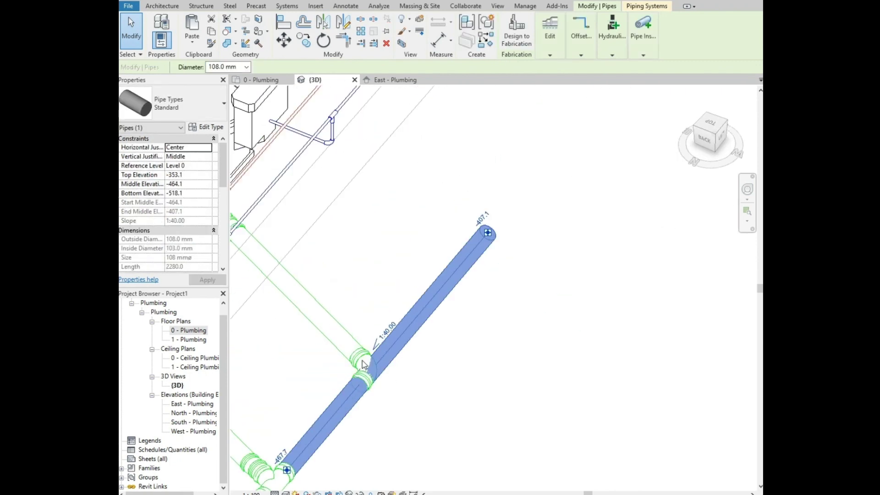
click(362, 360)
key(Delete)
click(321, 316)
drag(357, 355, 364, 361)
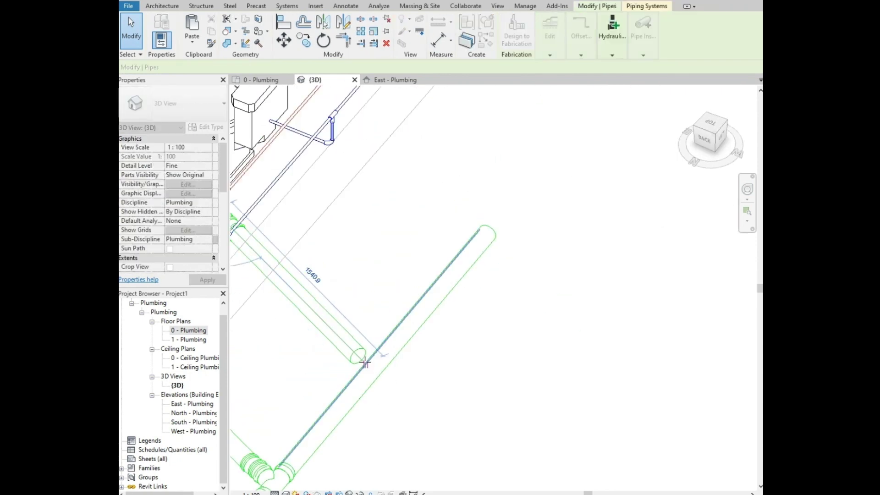
click(402, 375)
Step: Orbit the 3D model to review all fixtures and their drains
scroll(402, 375, down, 2)
scroll(544, 355, down, 3)
shift+middle_drag(544, 355, 490, 348)
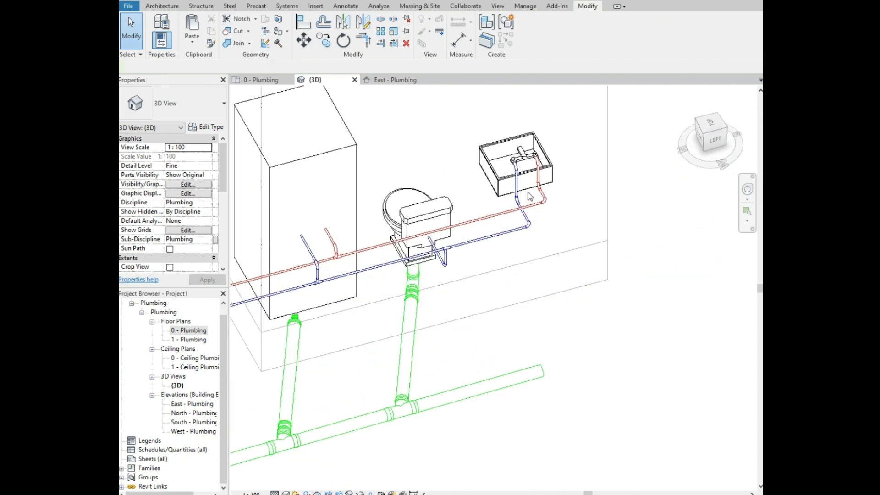
click(497, 182)
click(592, 151)
scroll(592, 151, down, 2)
Step: In the East - Plumbing elevation, draw a drain from the sink outlet down below the floor
click(401, 81)
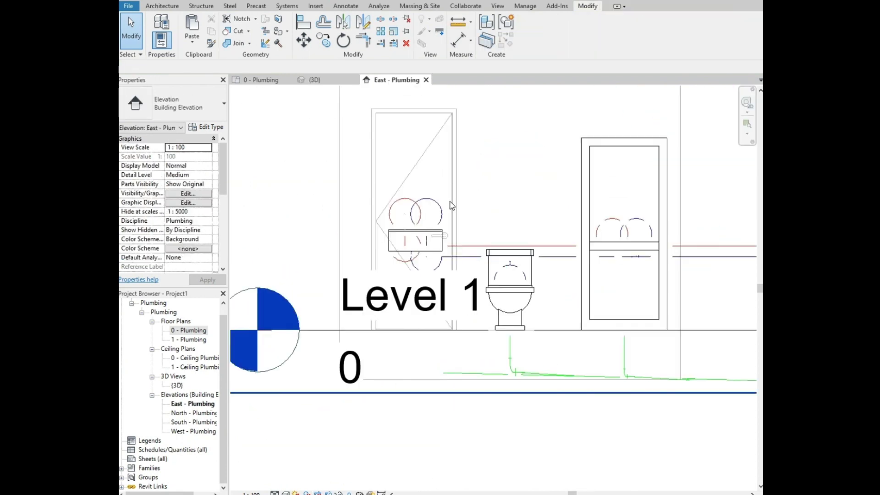
click(436, 268)
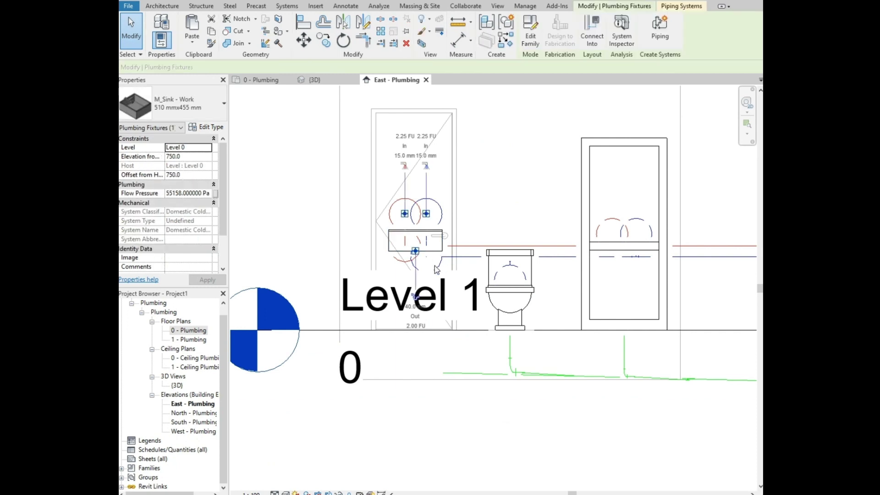
click(415, 297)
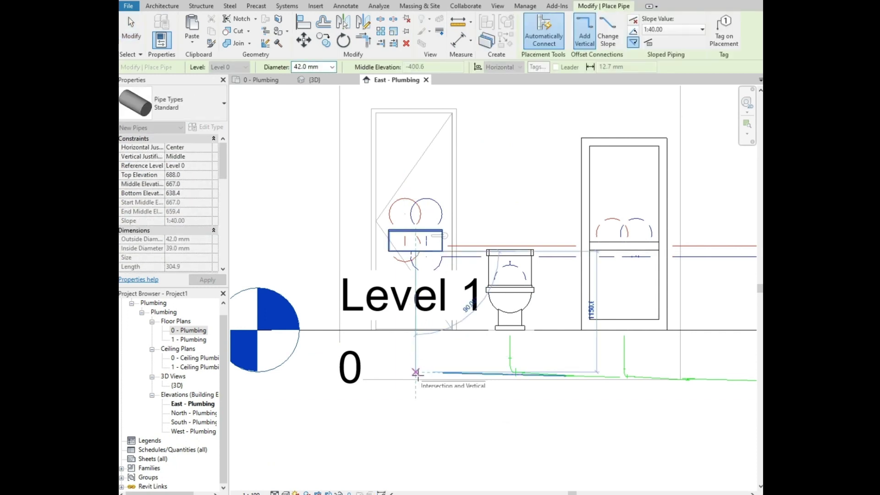
click(415, 372)
key(Escape)
key(Escape)
scroll(432, 358, up, 3)
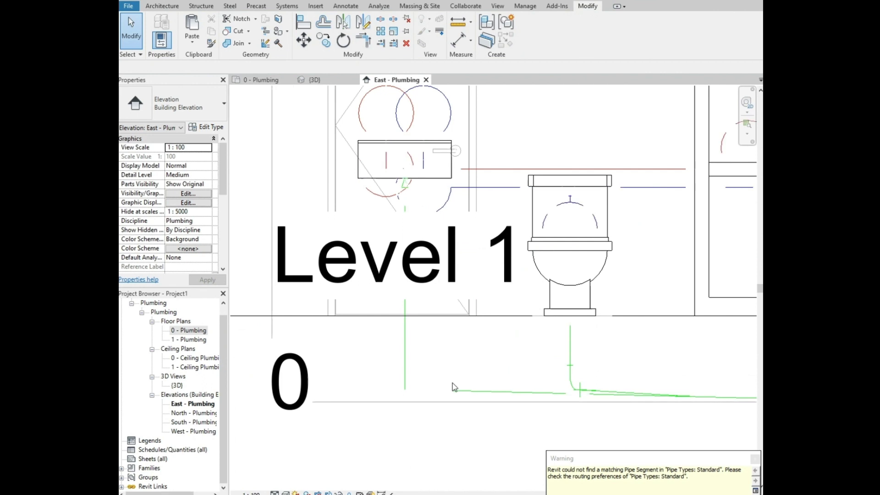
scroll(451, 383, up, 1)
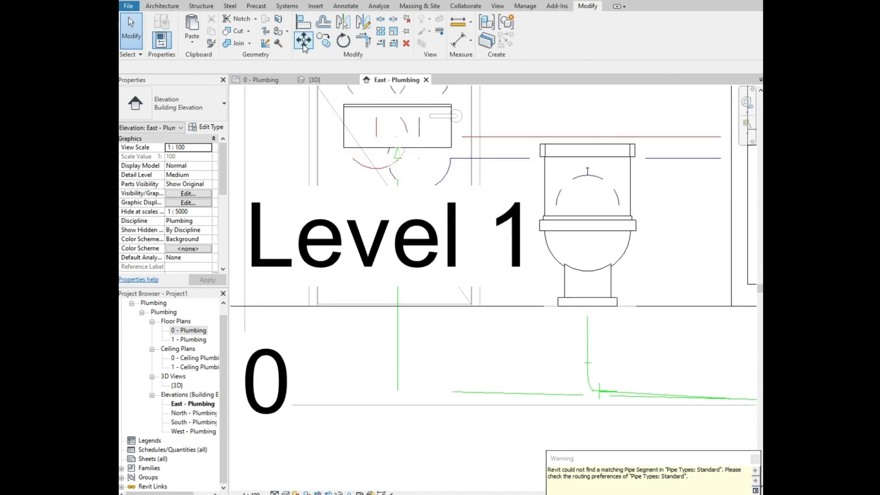
Step: Join the sink drop and horizontal drain with an elbow using Trim/Extend to Corner
click(363, 41)
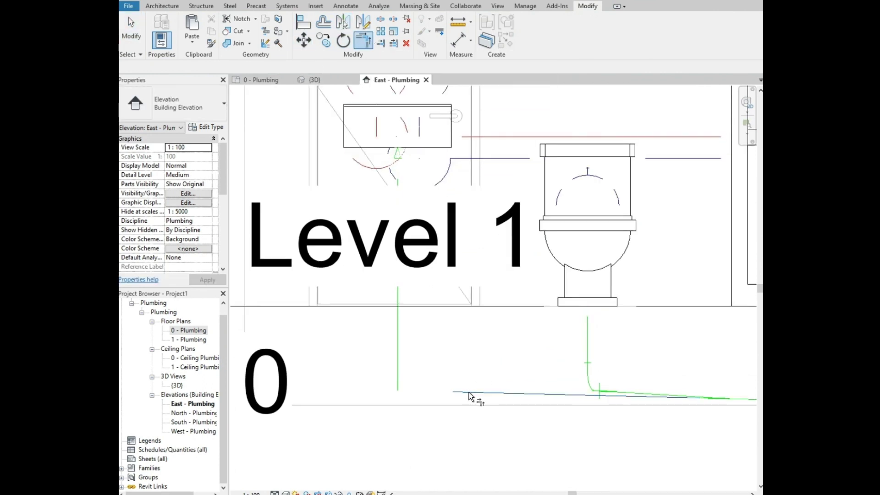
click(397, 366)
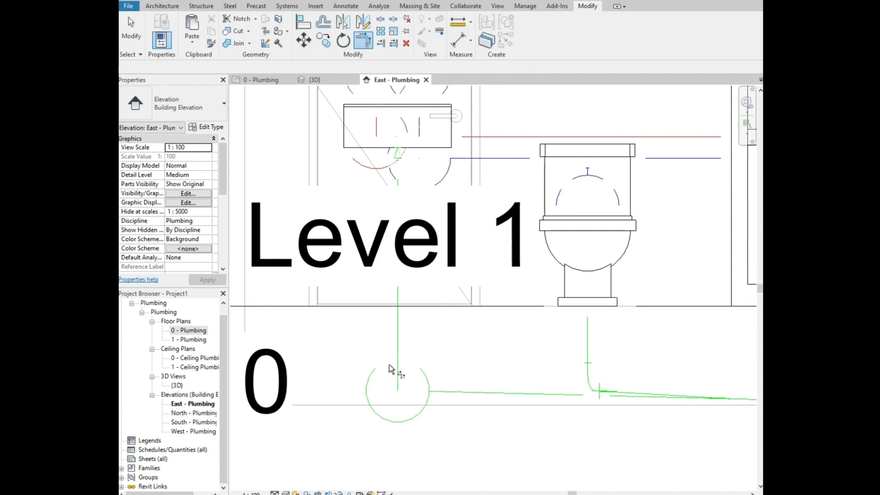
click(315, 80)
shift+middle_drag(384, 169, 539, 298)
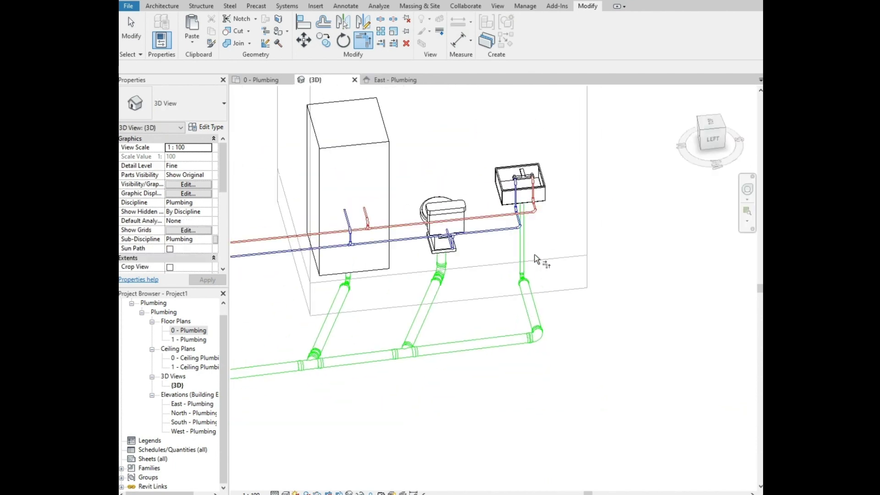
key(Escape)
Step: Inspect the sink's vertical and sloped drain pipes in 3D, checking the pipe diameter
click(523, 257)
key(Escape)
click(530, 317)
click(223, 67)
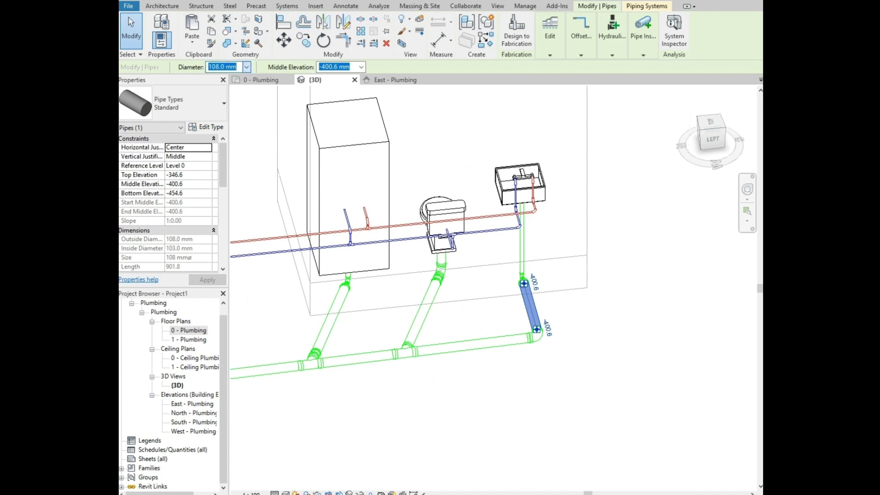
scroll(524, 265, up, 3)
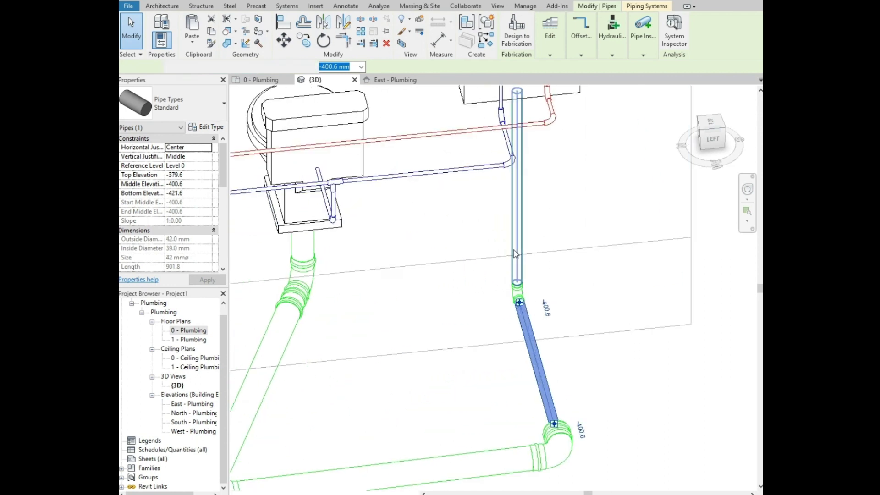
click(516, 255)
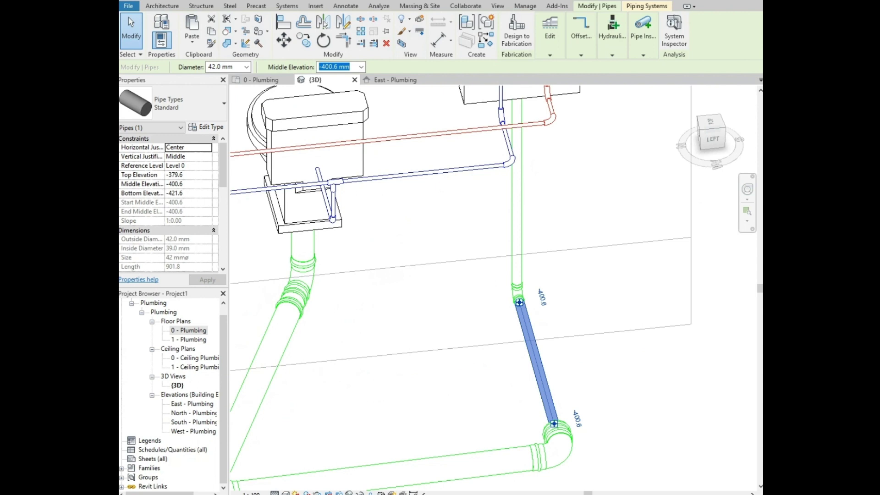